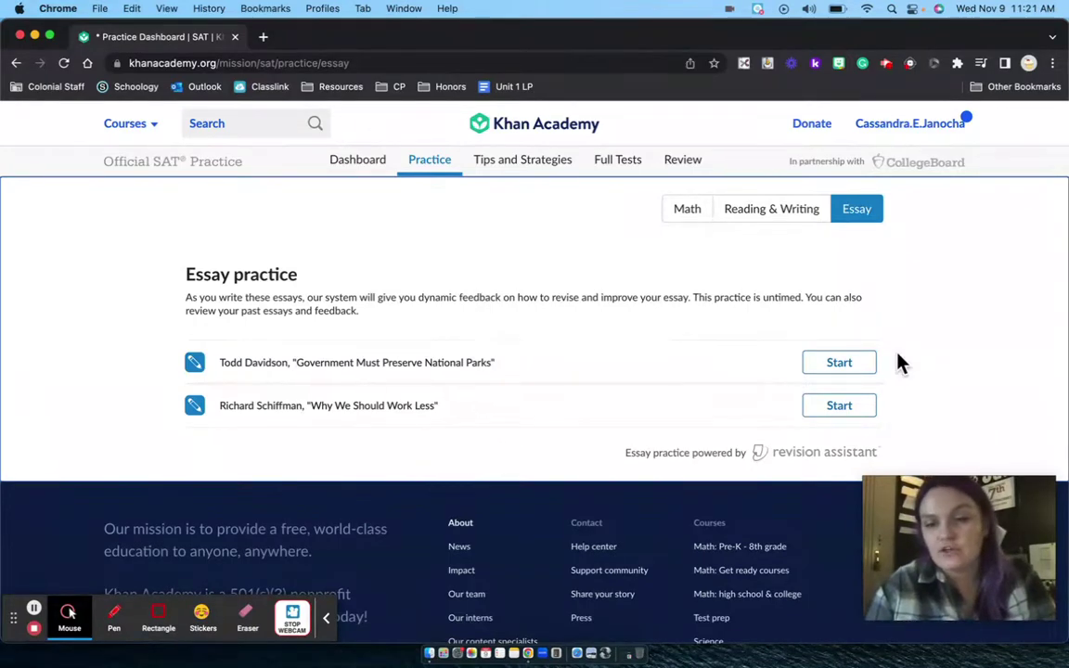
# Step: Start the practice essay for Todd Davidson's "Government Must Preserve National Parks"
pyautogui.click(839, 363)
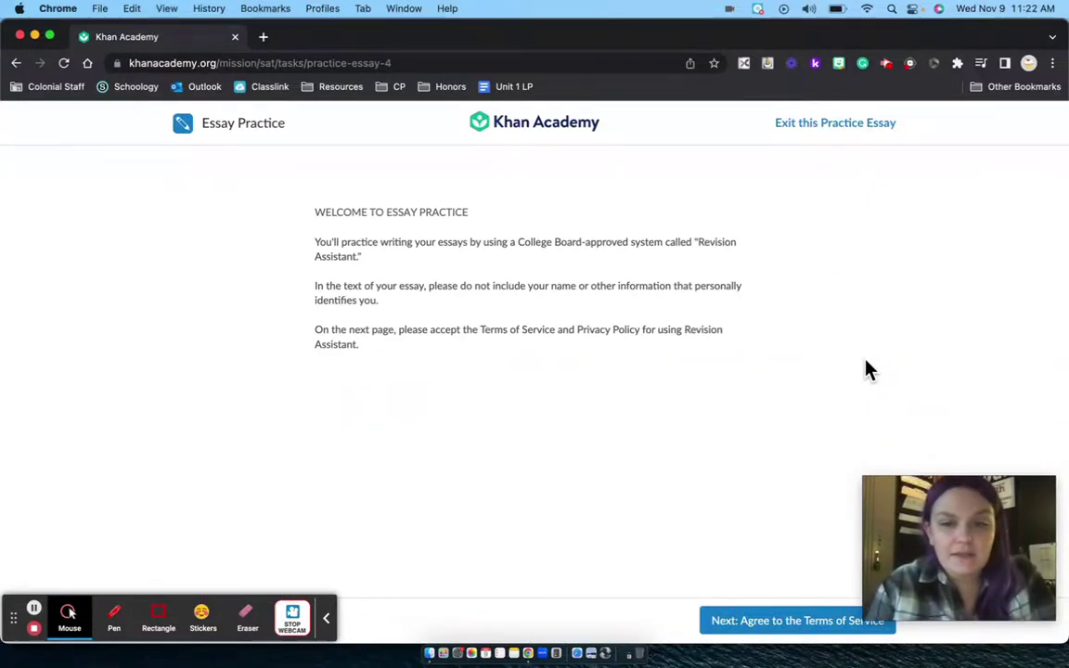
# Step: Agree to the Revision Assistant Terms of Service and Privacy Policy, then begin writing
pyautogui.click(771, 627)
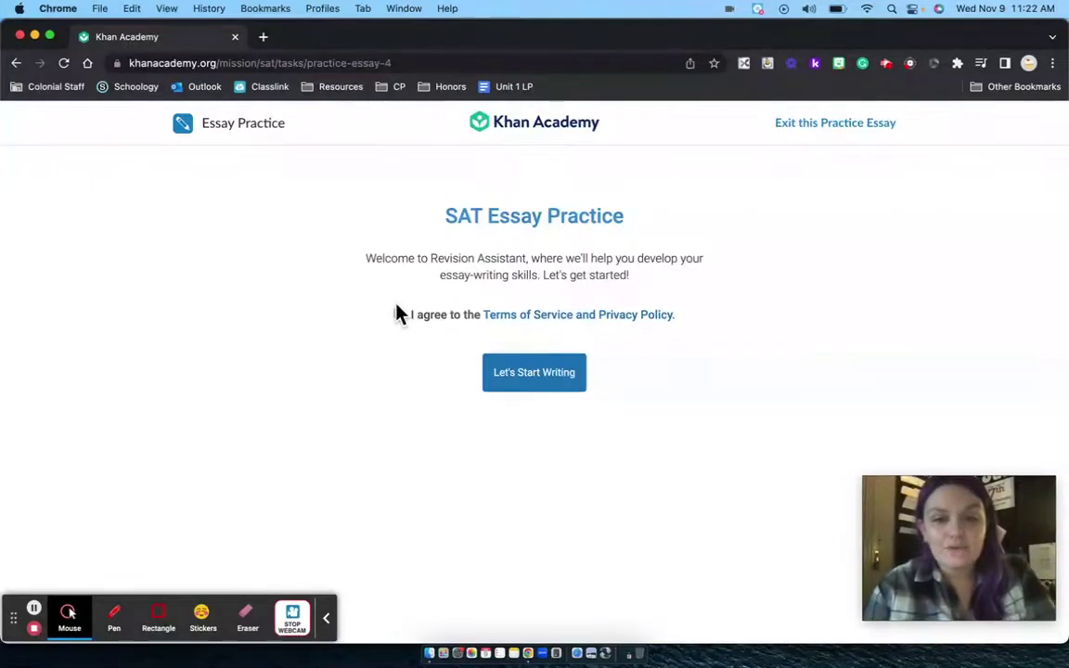
pyautogui.click(398, 314)
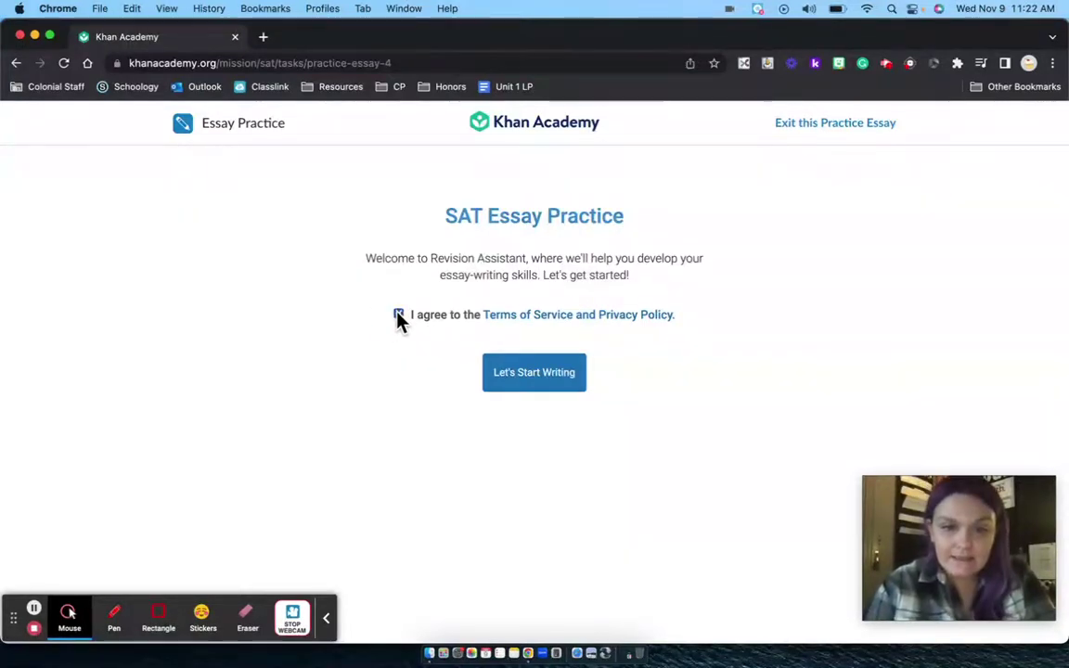
pyautogui.click(539, 376)
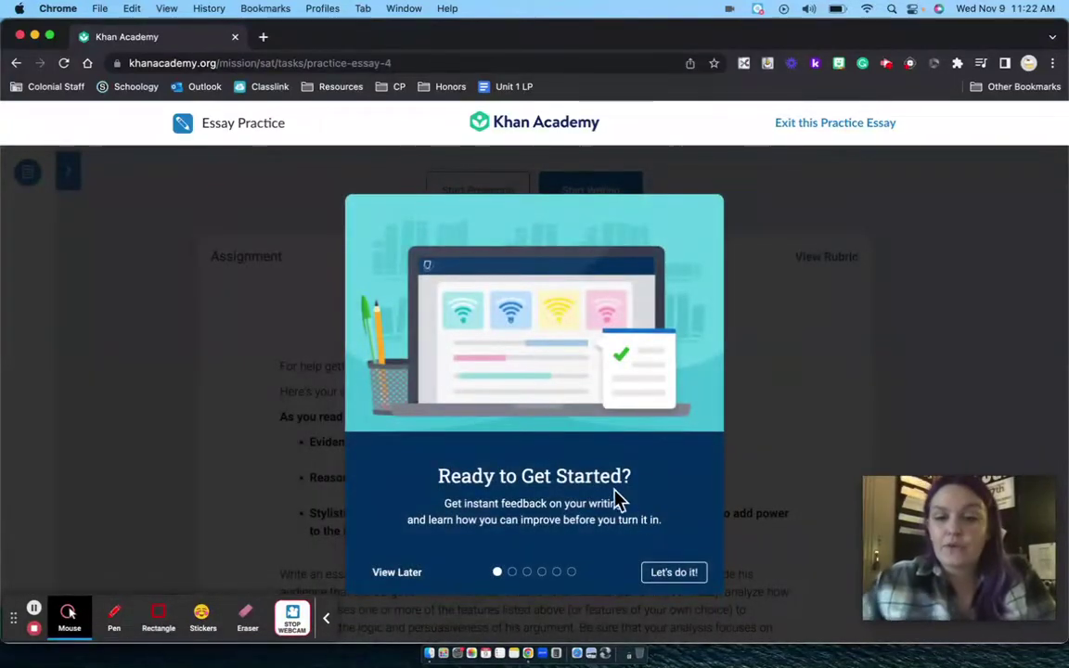
# Step: Step through all six introduction tour tips to Turn It In, then dismiss the tour
pyautogui.click(513, 573)
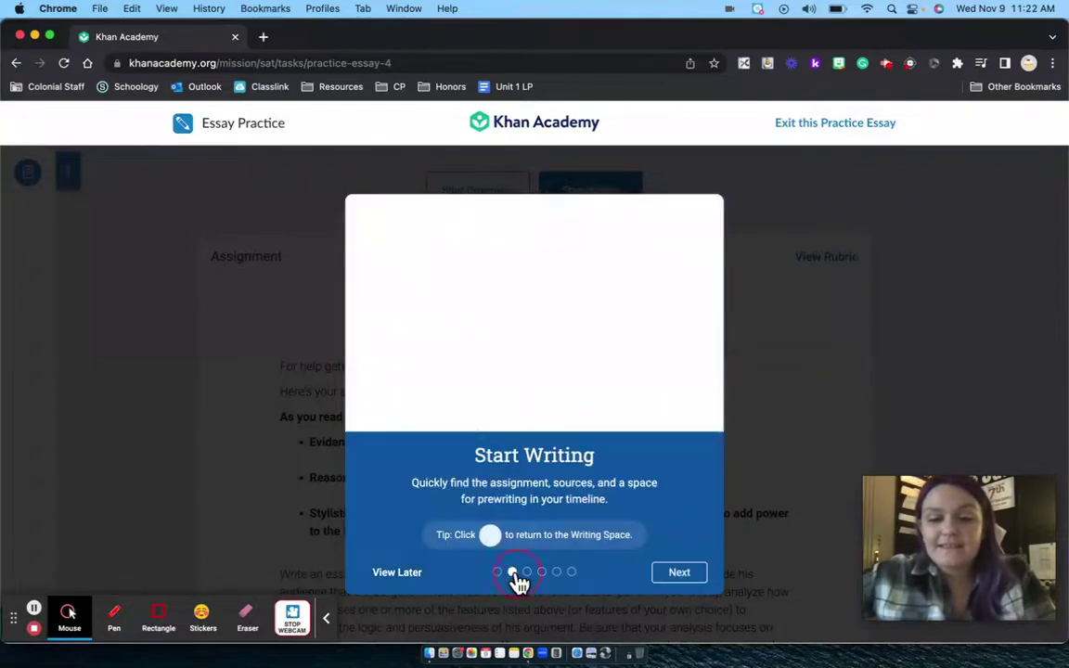
pyautogui.click(527, 573)
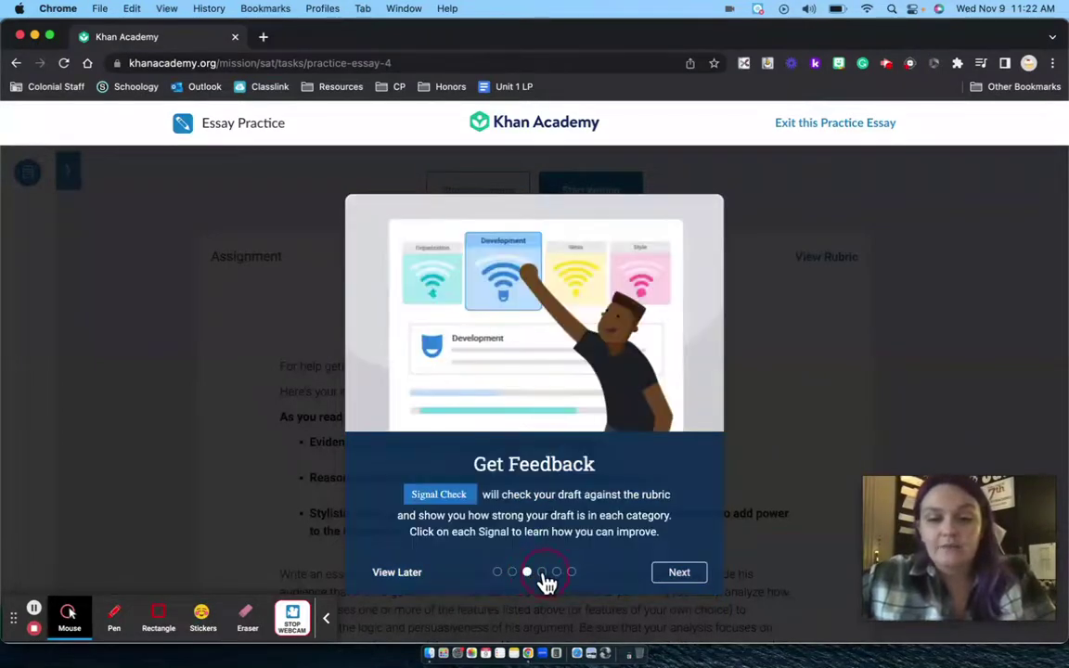
pyautogui.click(542, 573)
pyautogui.click(571, 573)
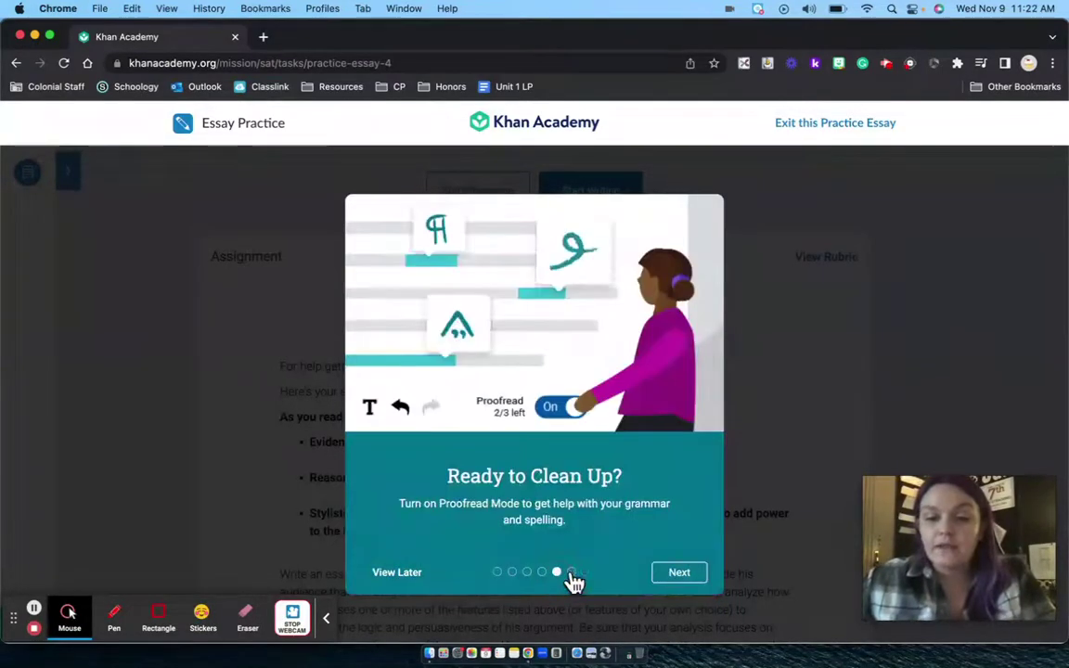
pyautogui.click(571, 573)
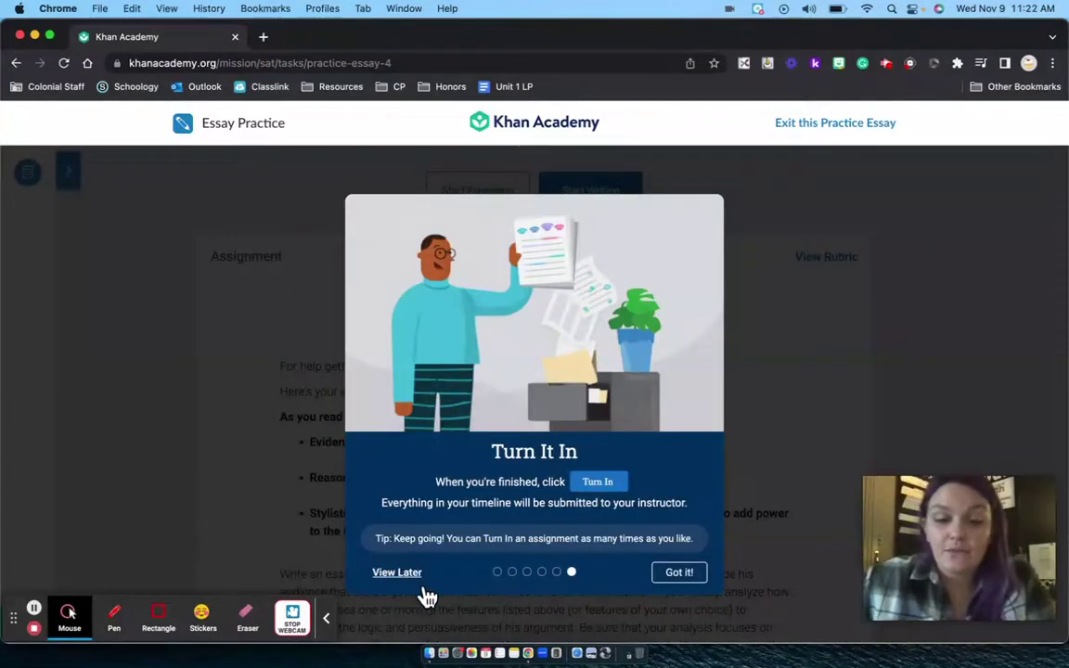
pyautogui.click(678, 575)
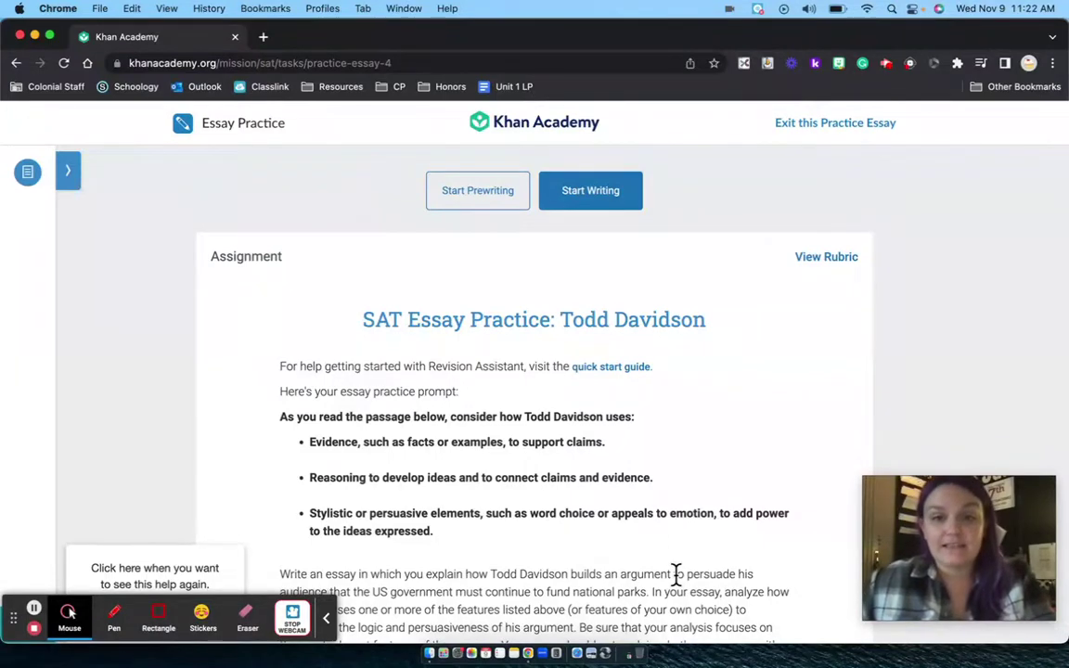
# Step: Highlight "to persuade his audience that the US government must continue to fund national parks" in the prompt
pyautogui.scroll(-3, 676, 573)
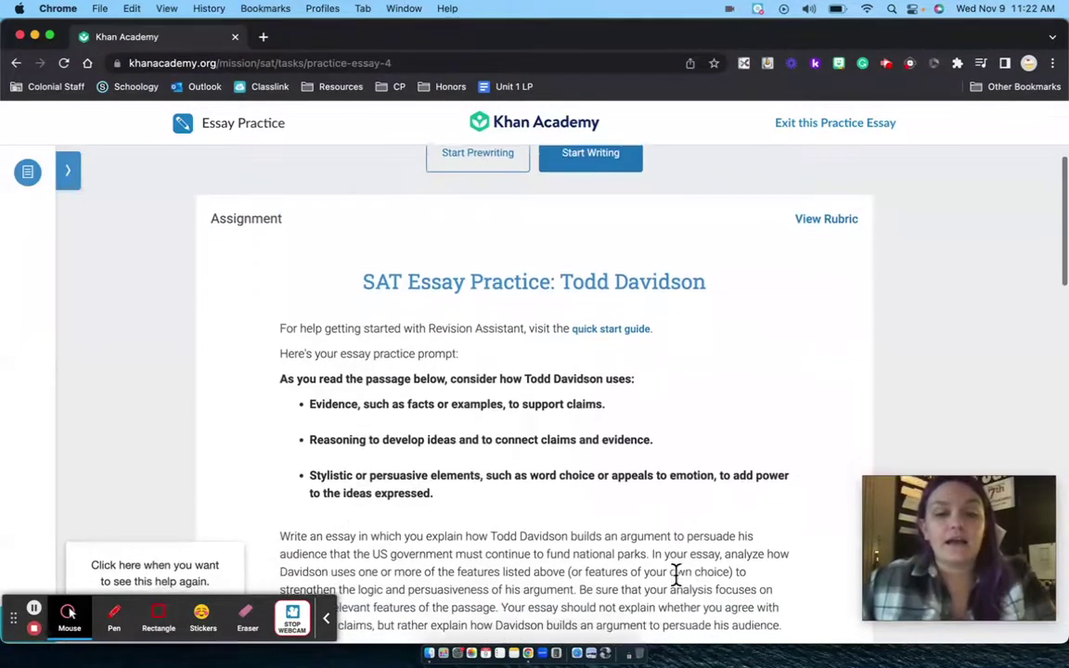
pyautogui.scroll(-1, 453, 458)
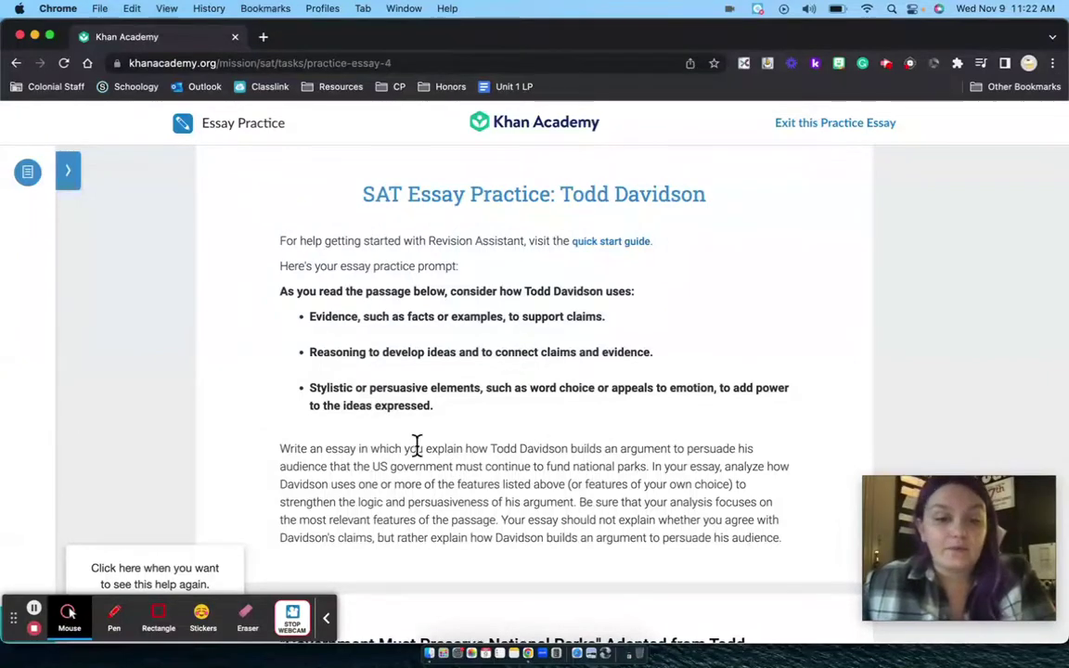
pyautogui.moveTo(674, 448); pyautogui.dragTo(652, 467)
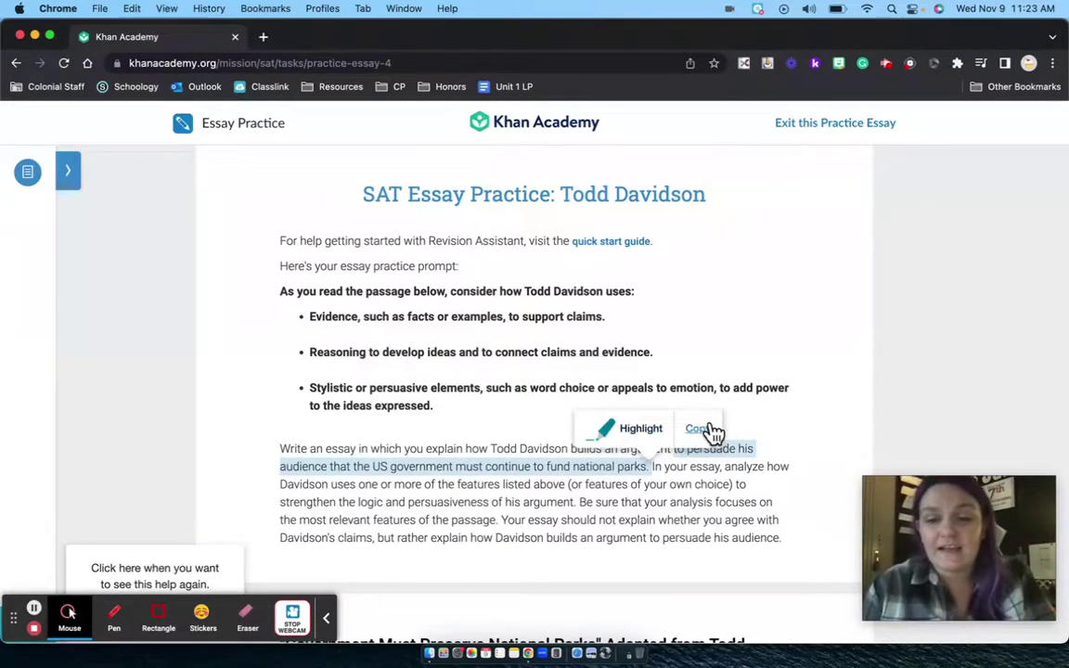
pyautogui.click(632, 432)
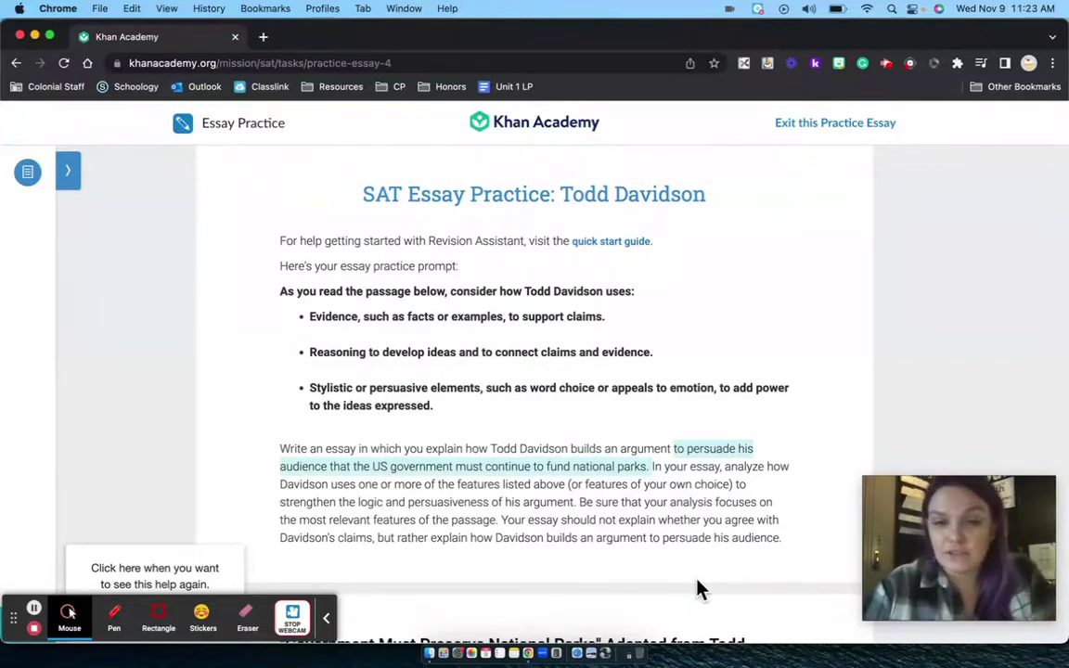
pyautogui.scroll(2, 506, 316)
pyautogui.scroll(-10, 506, 318)
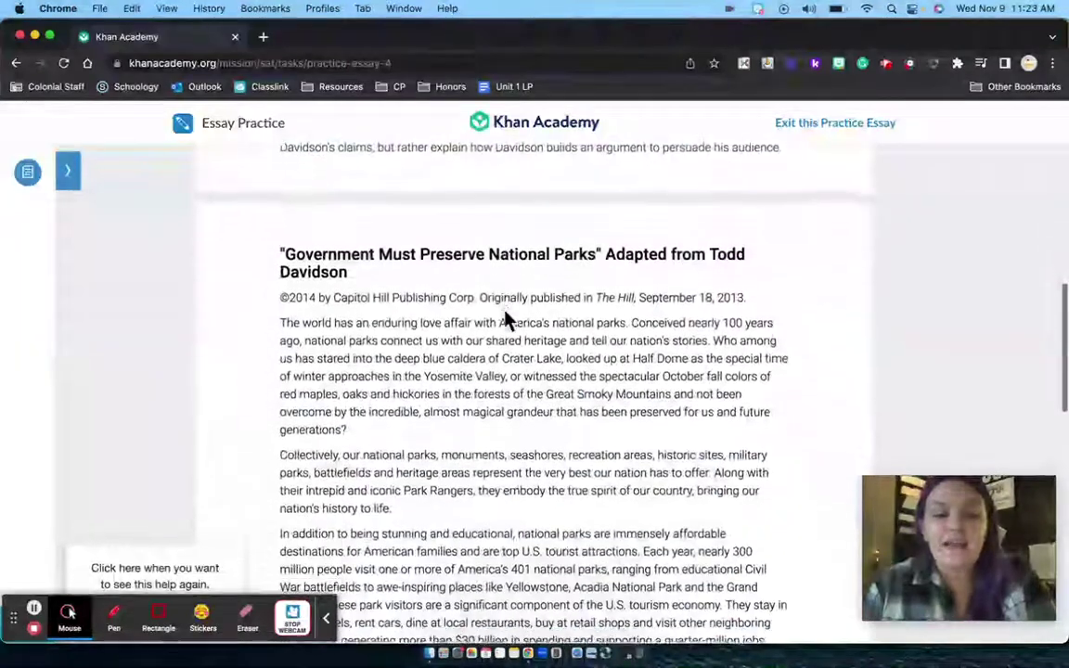
pyautogui.scroll(-1, 506, 319)
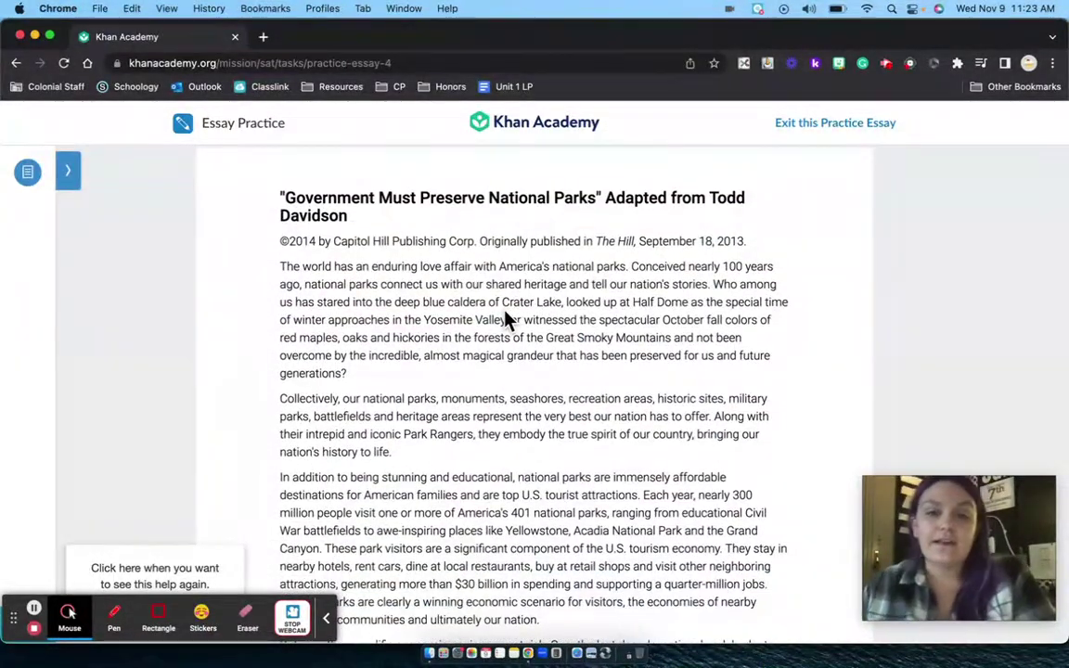
pyautogui.scroll(-1, 508, 317)
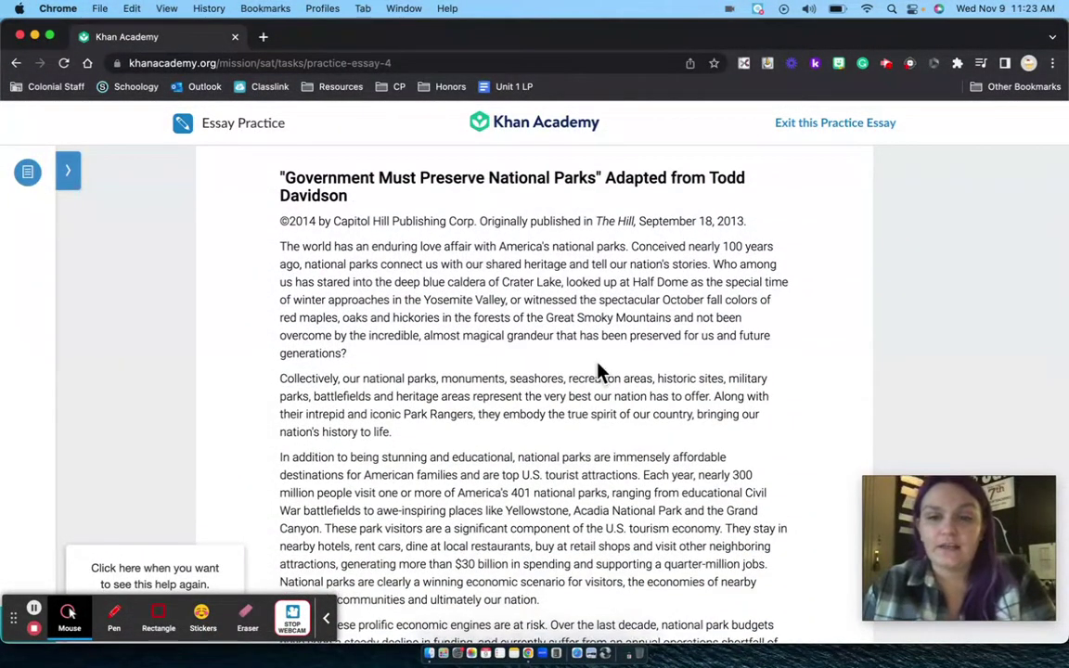
pyautogui.scroll(-11, 598, 371)
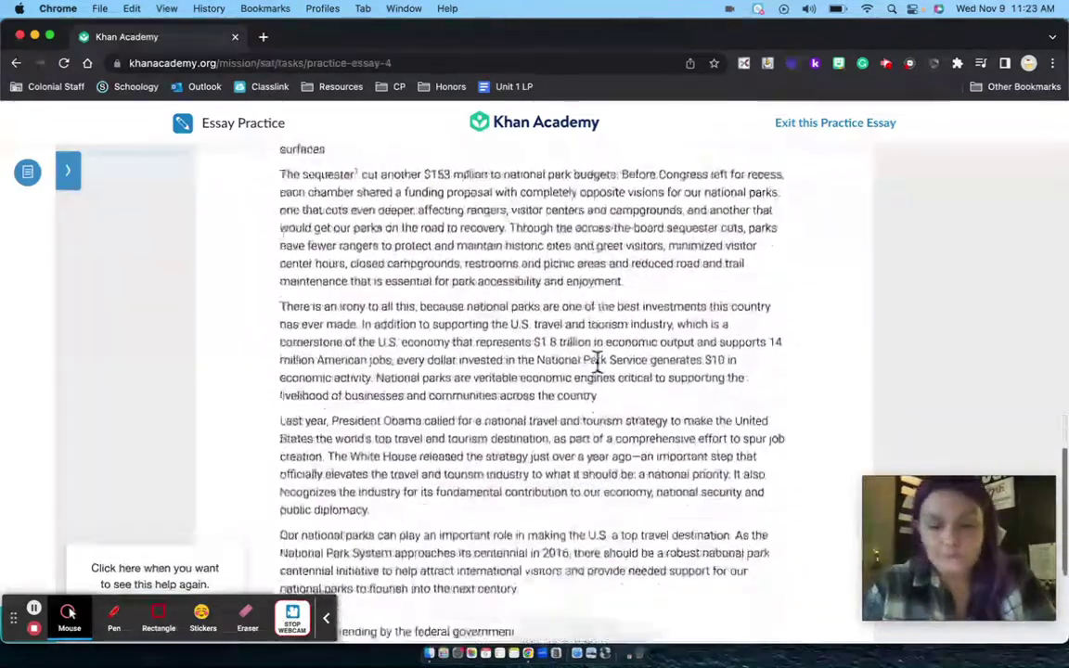
pyautogui.scroll(-5, 599, 362)
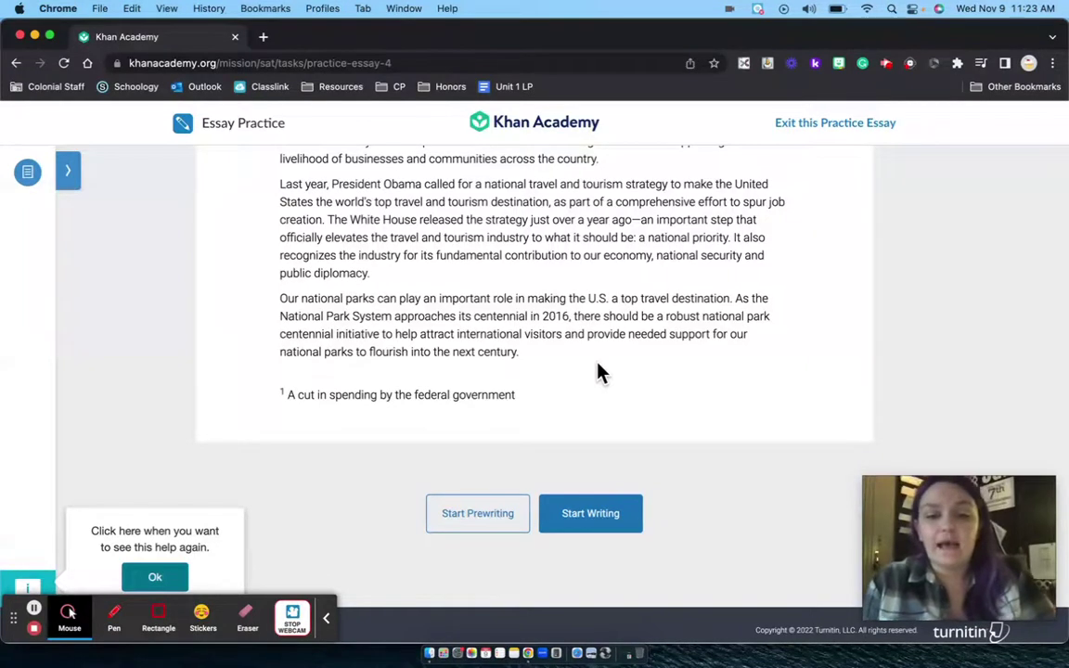
# Step: Open the Claim, Support and Conclusion planner, leave it blank, and continue to the Writing Space
pyautogui.click(477, 517)
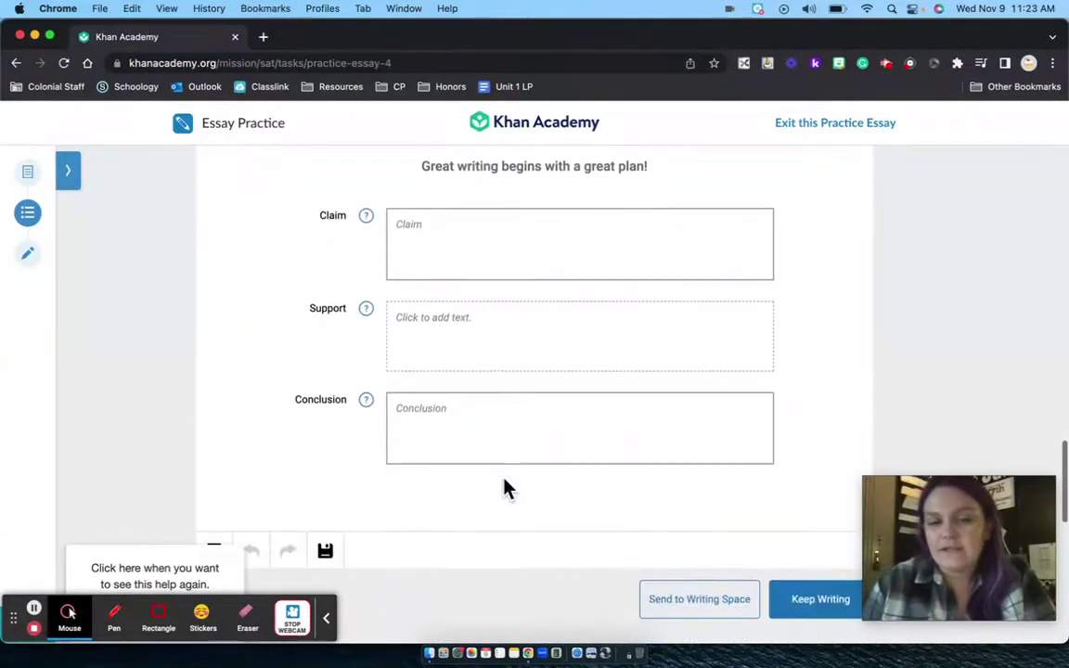
pyautogui.scroll(5, 425, 369)
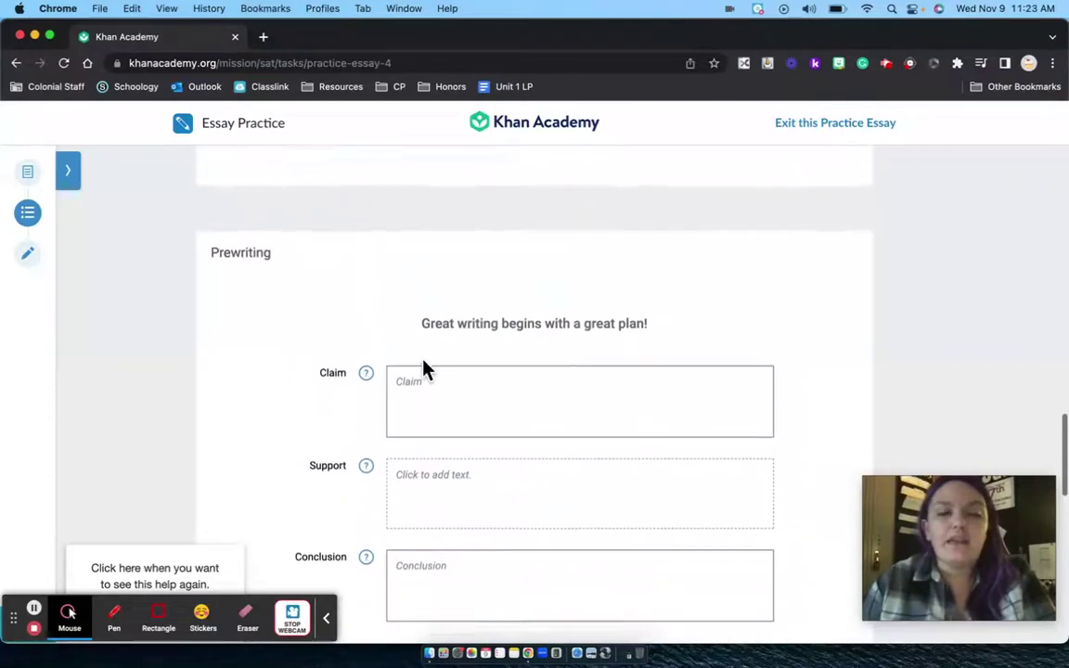
pyautogui.scroll(-5, 422, 370)
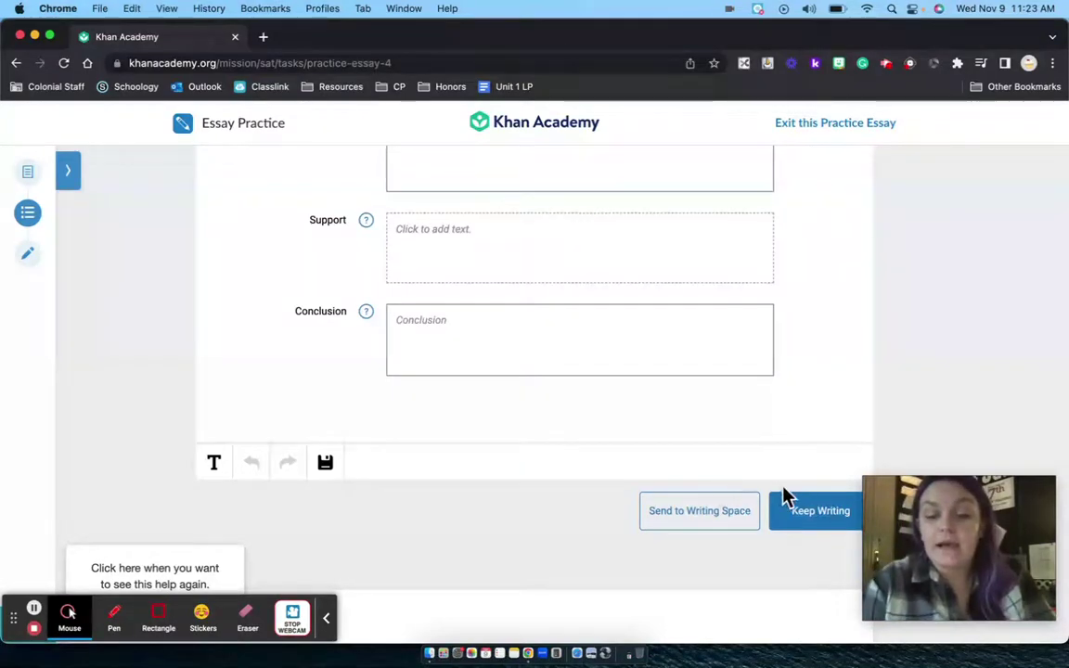
pyautogui.click(819, 509)
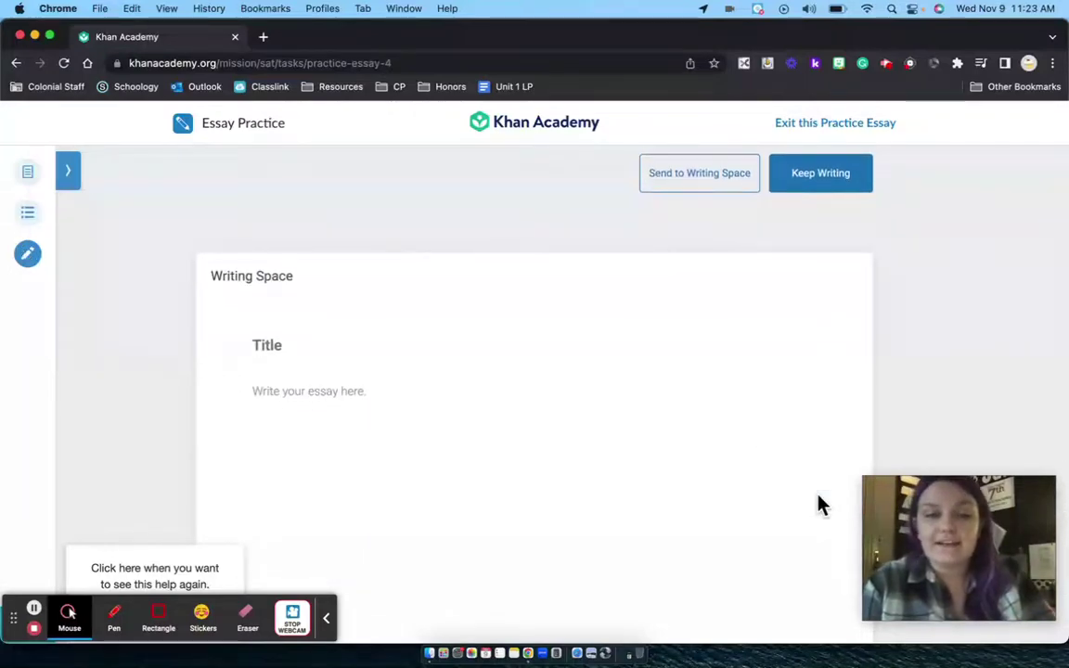
pyautogui.click(429, 351)
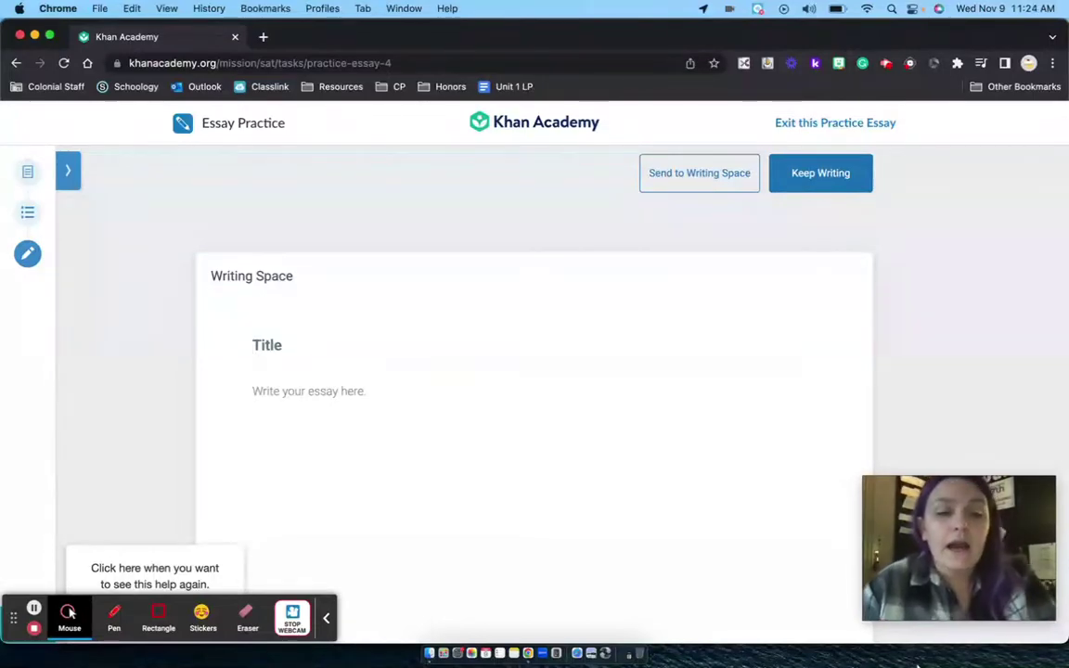
pyautogui.scroll(-2, 742, 429)
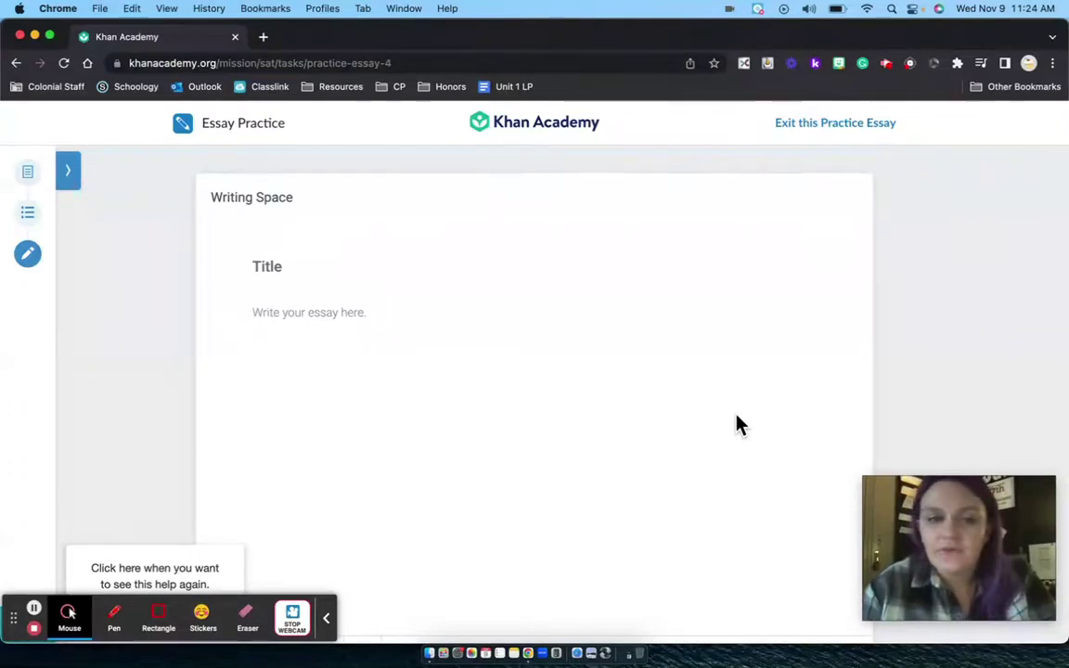
pyautogui.scroll(-1, 738, 422)
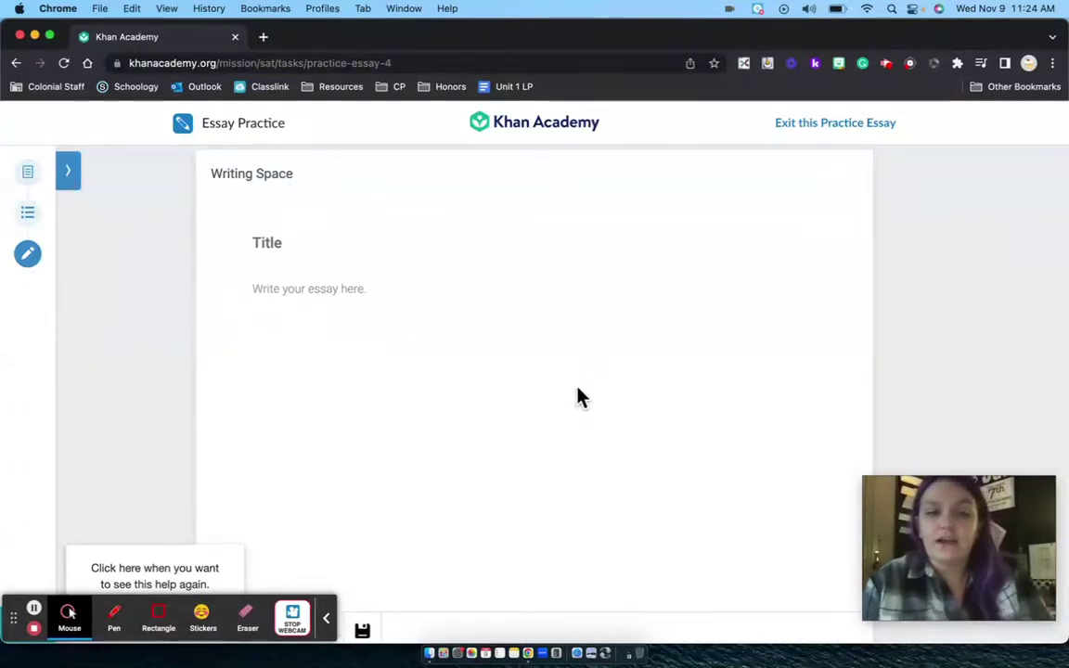
pyautogui.click(326, 301)
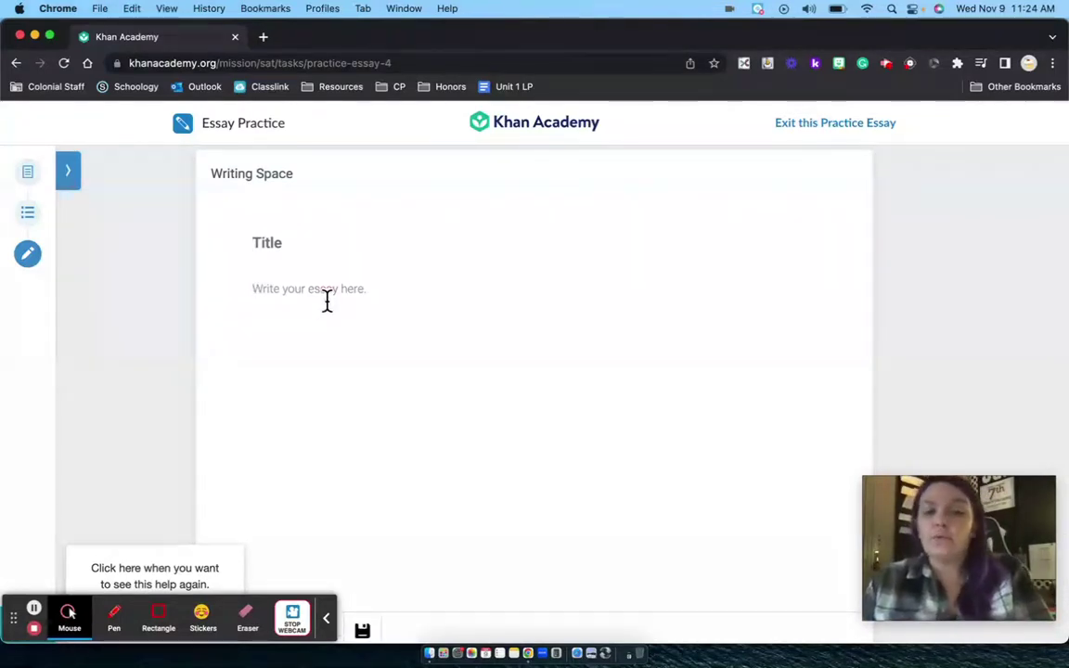
pyautogui.scroll(1, 327, 301)
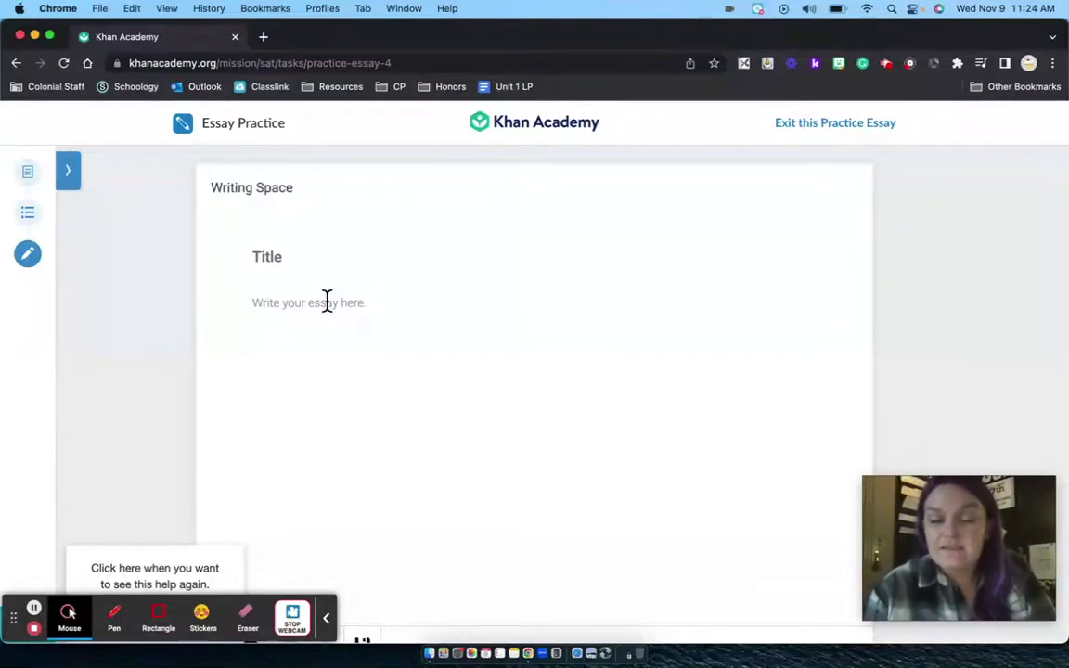
pyautogui.scroll(-3, 327, 306)
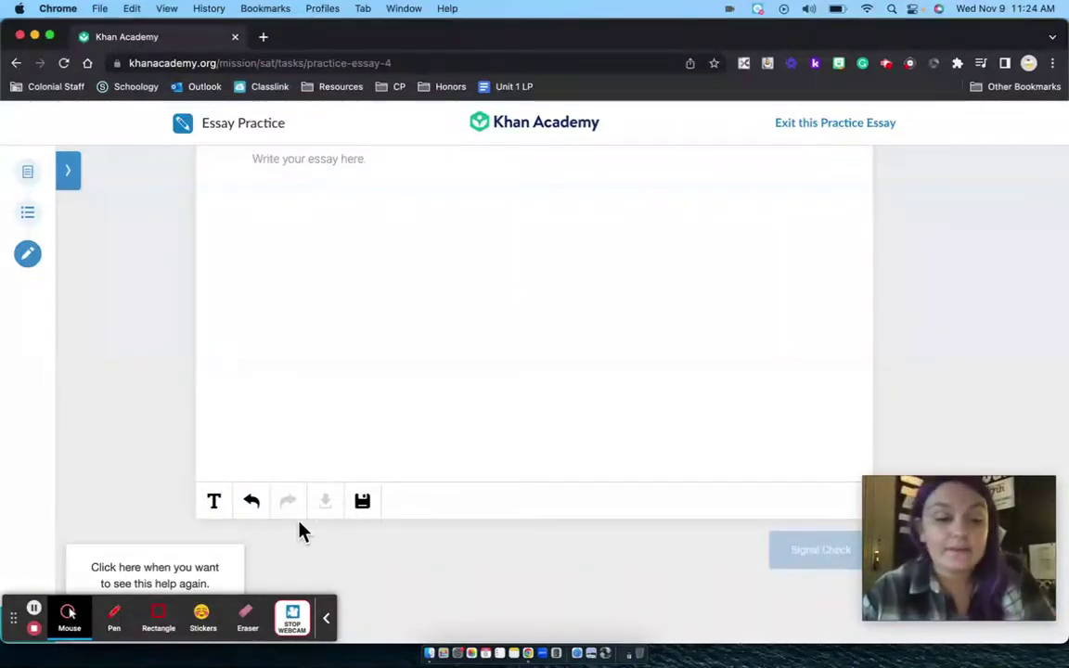
pyautogui.click(33, 609)
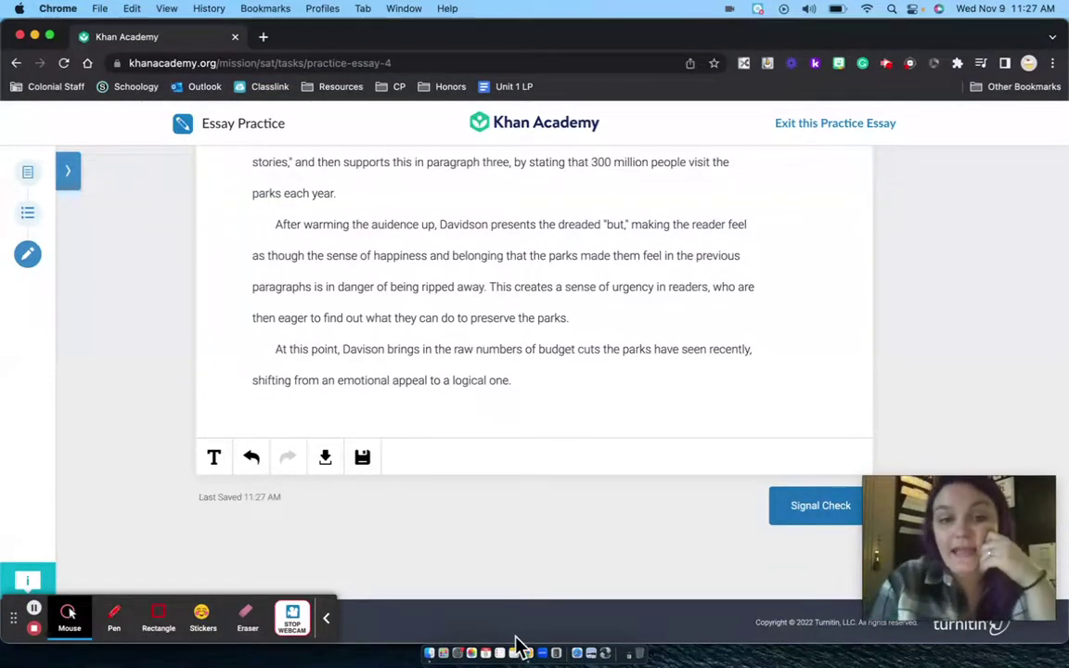
pyautogui.scroll(15, 535, 513)
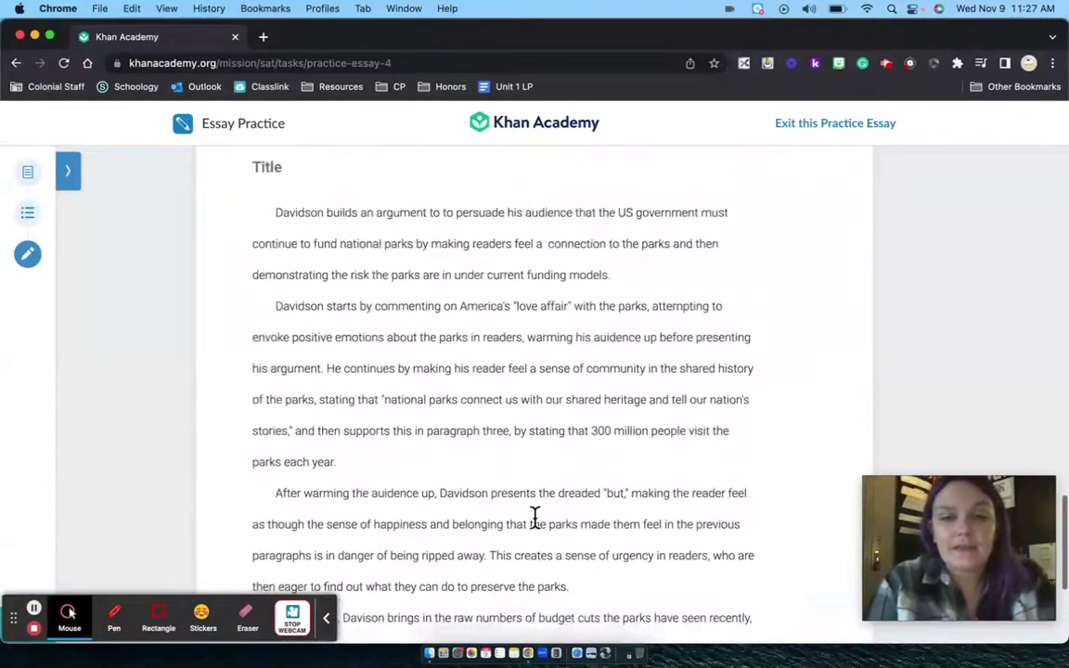
pyautogui.scroll(3, 537, 529)
pyautogui.scroll(-18, 538, 529)
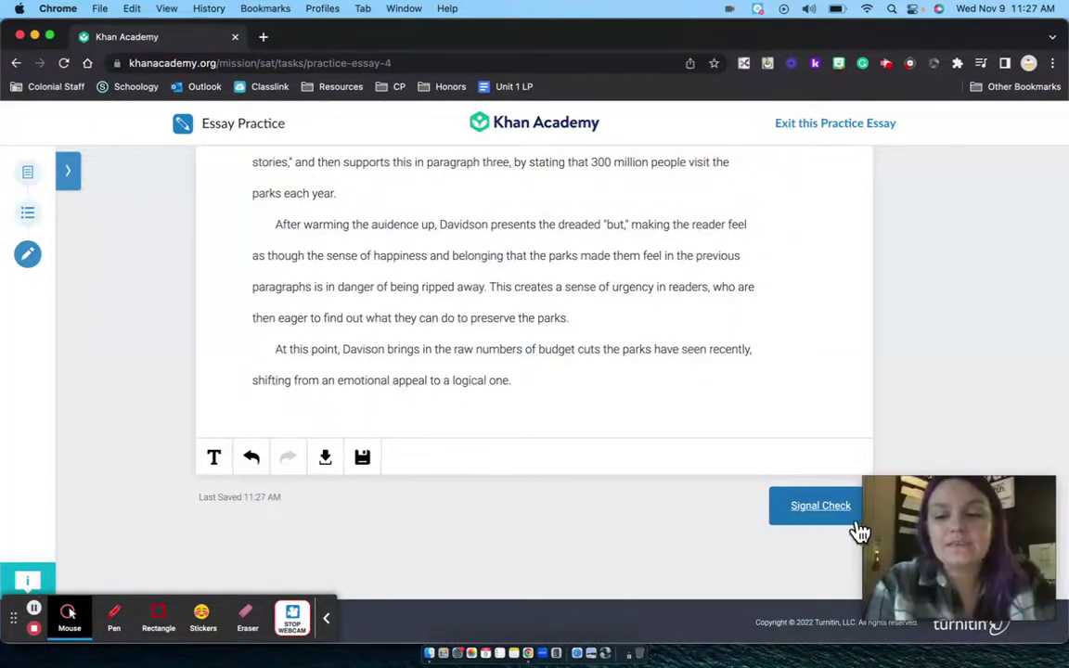
# Step: Run a Signal Check on the essay to get Reading, Analysis and Writing feedback
pyautogui.click(820, 509)
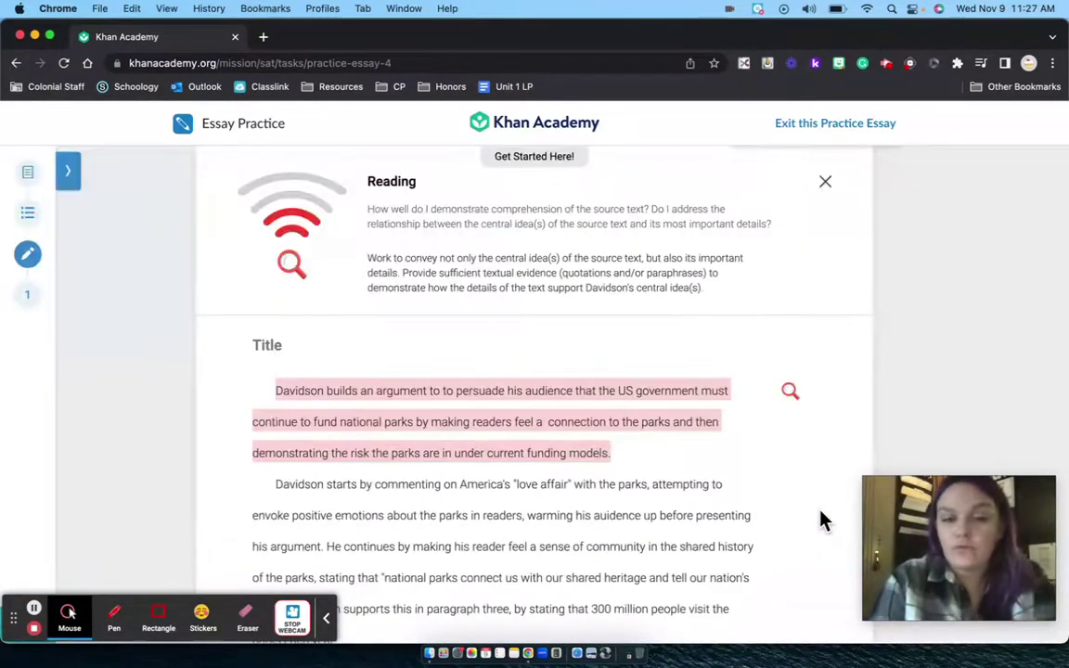
pyautogui.scroll(4, 820, 522)
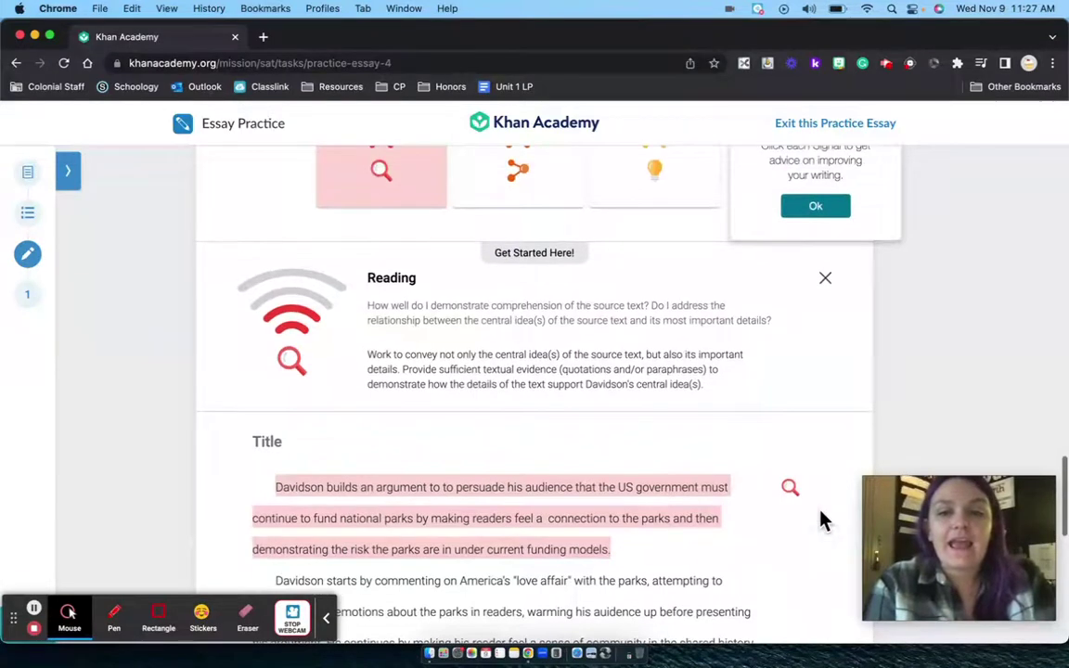
pyautogui.scroll(1, 821, 522)
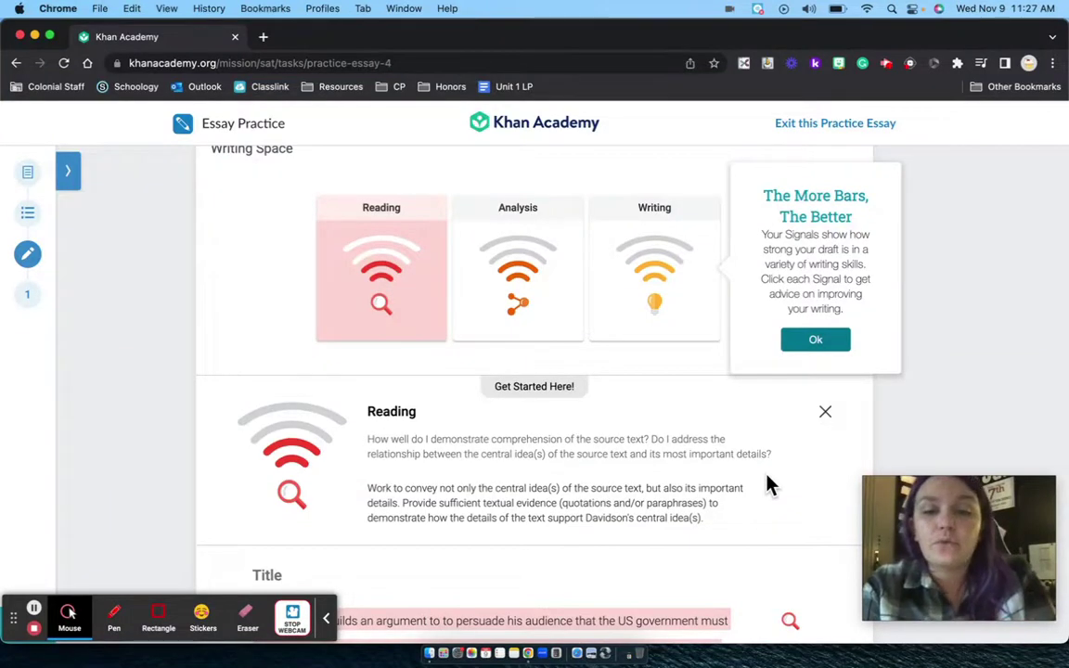
# Step: Read the Analysis and Writing signal advice and the essay sentences they mark
pyautogui.click(519, 316)
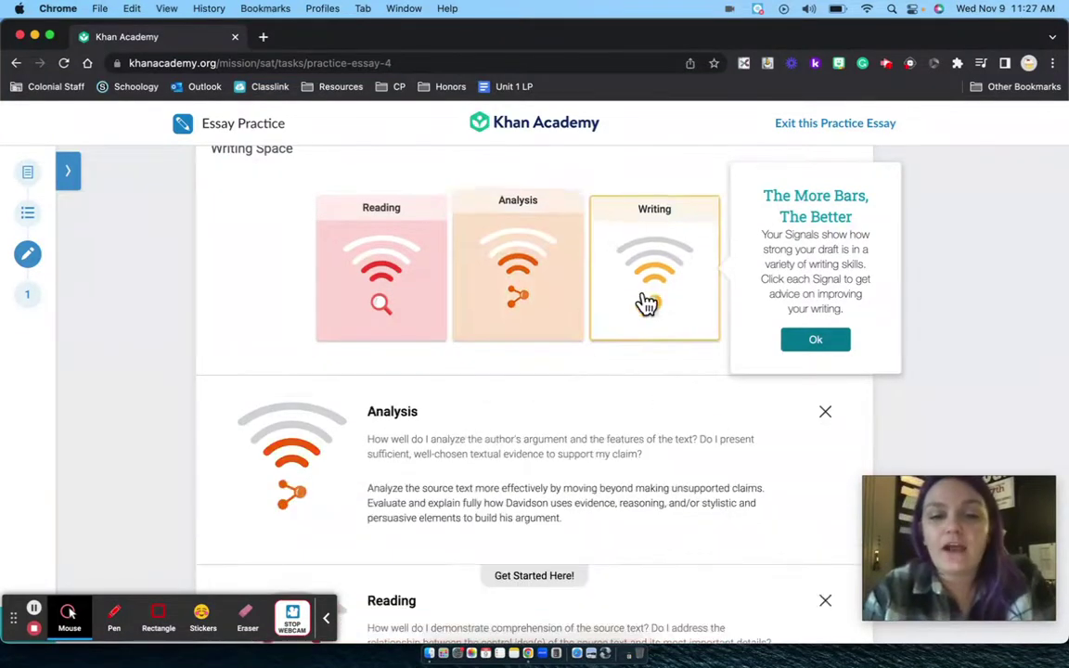
pyautogui.click(655, 299)
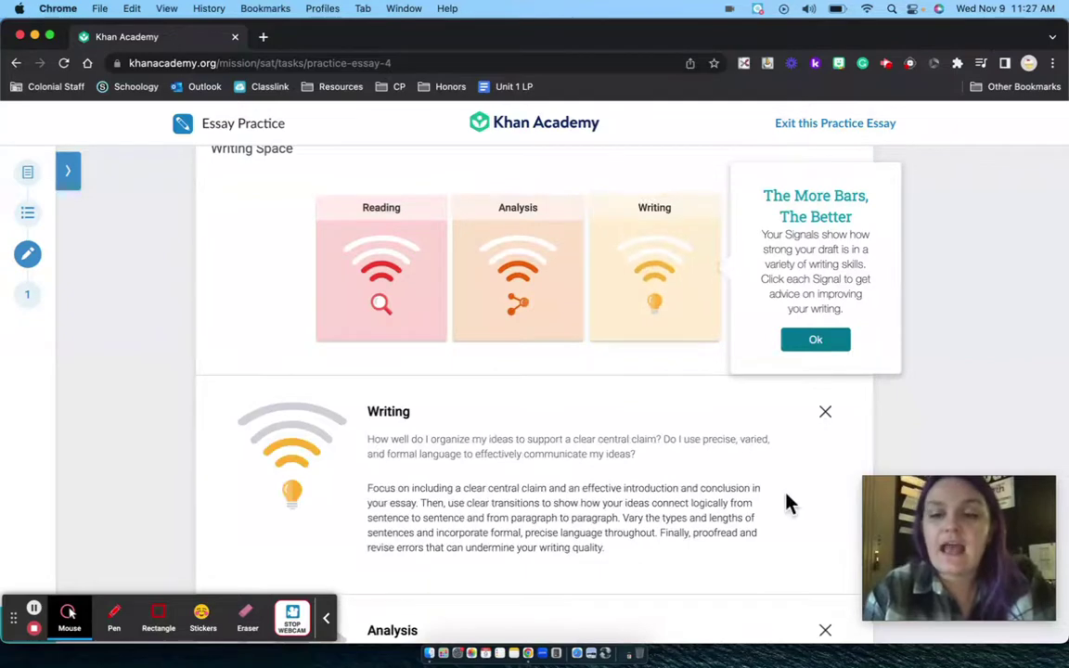
pyautogui.scroll(-1, 787, 503)
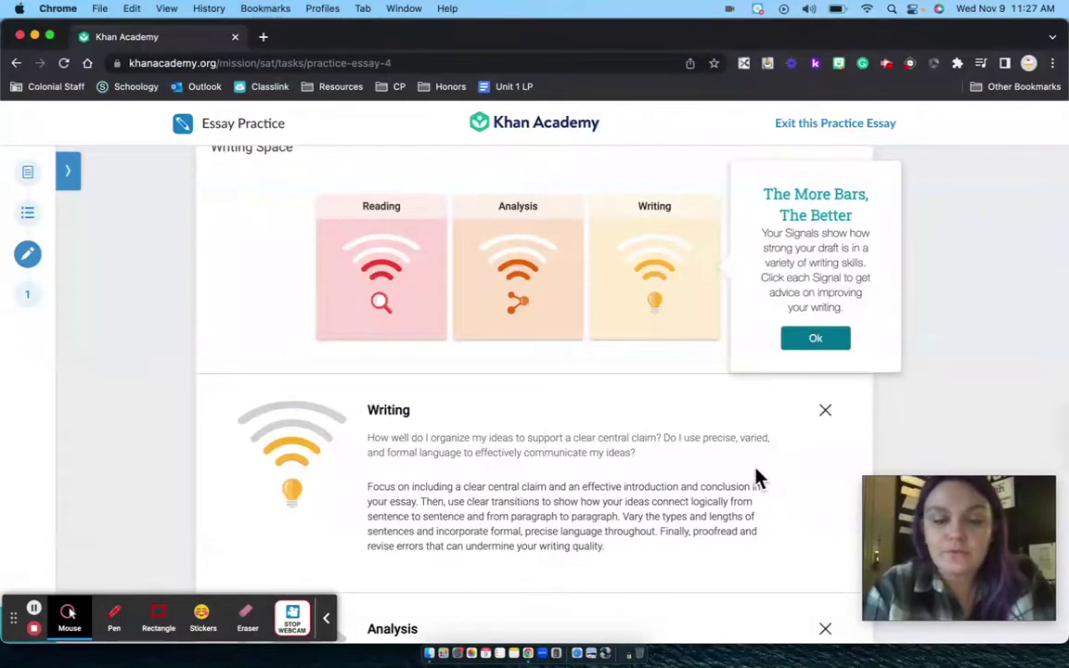
pyautogui.scroll(-8, 715, 470)
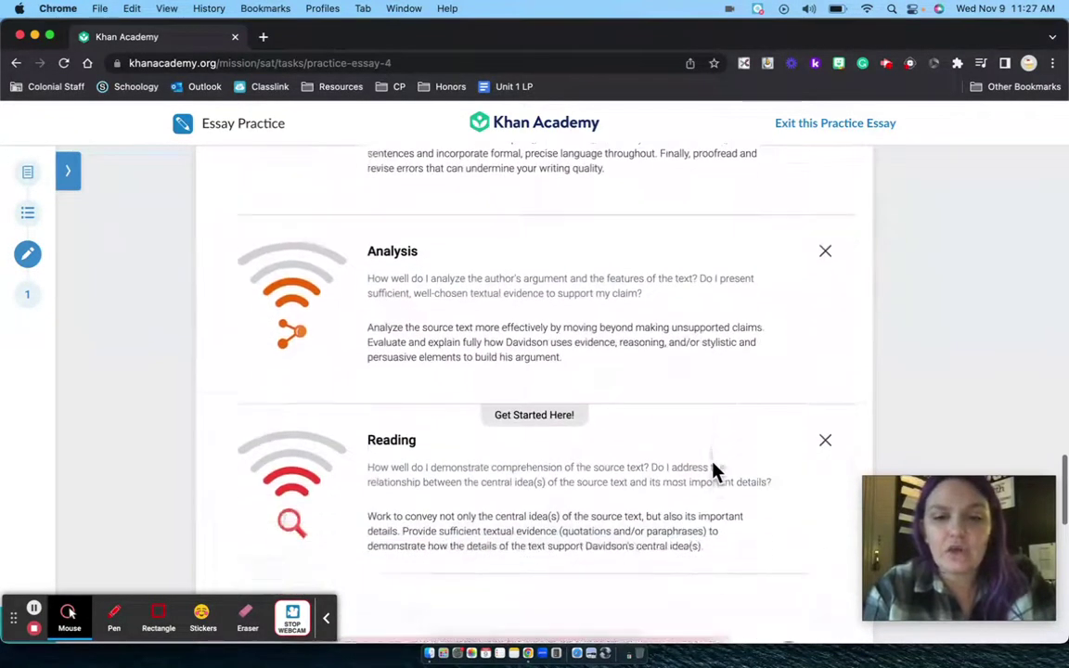
pyautogui.scroll(5, 520, 252)
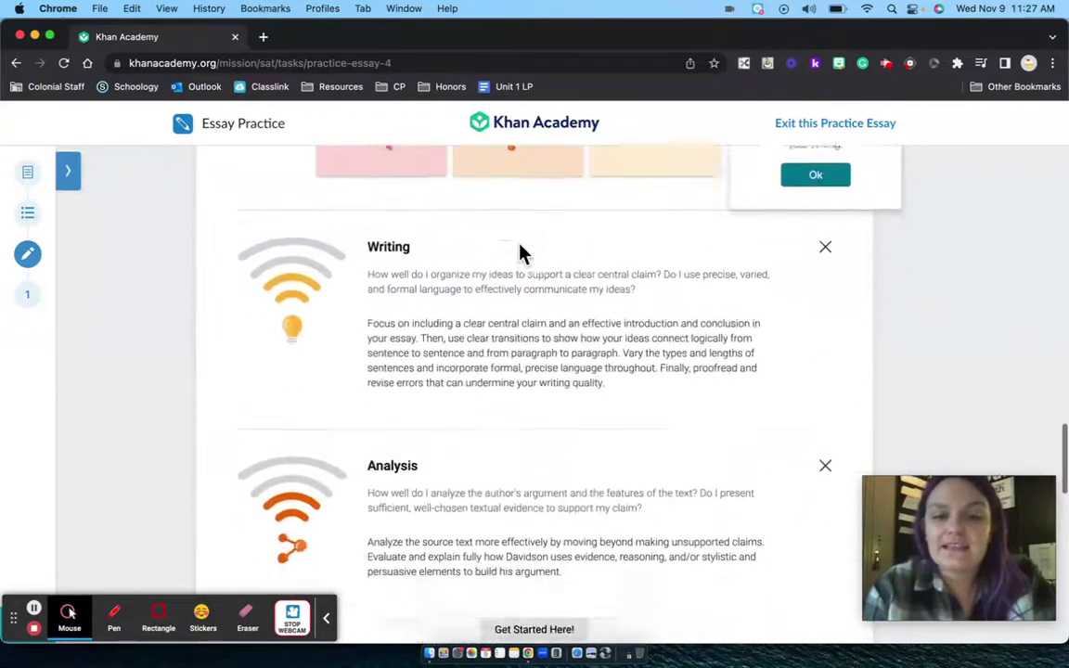
pyautogui.scroll(-9, 520, 253)
pyautogui.scroll(-6, 543, 346)
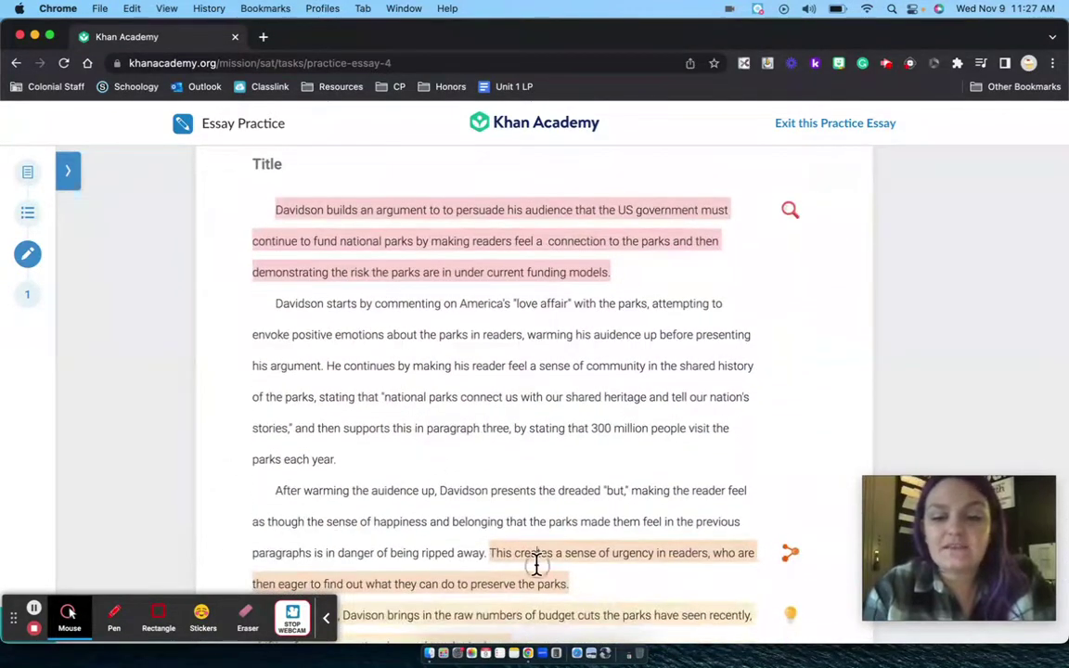
# Step: Mark the Analysis feedback on the urgency sentence as 'I took care of this'
pyautogui.click(792, 557)
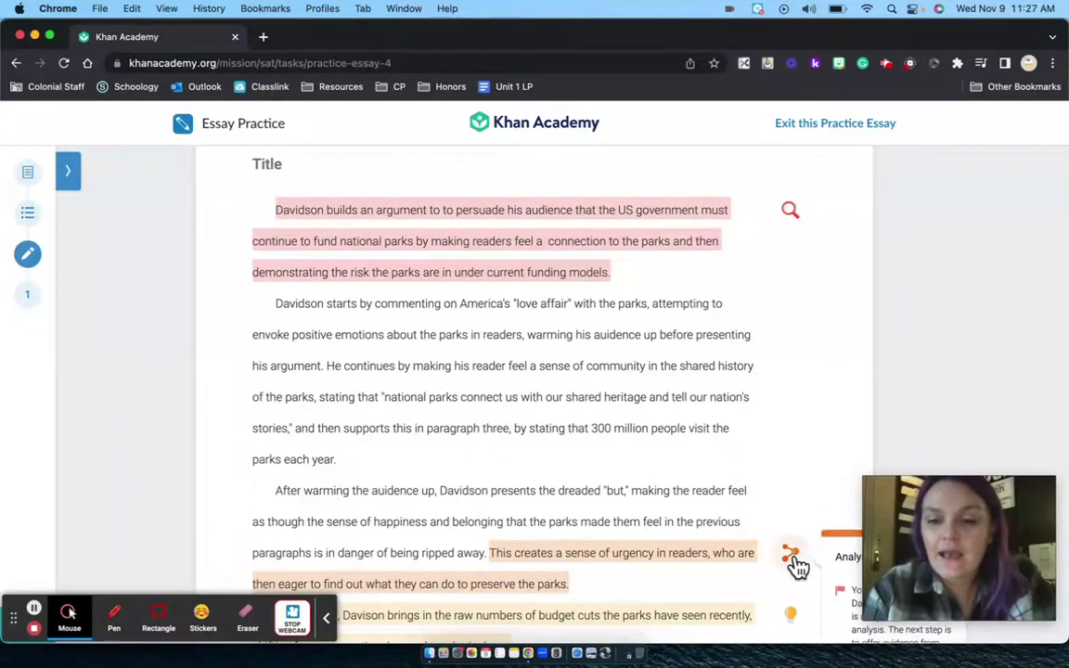
pyautogui.scroll(-4, 784, 464)
pyautogui.scroll(-3, 784, 464)
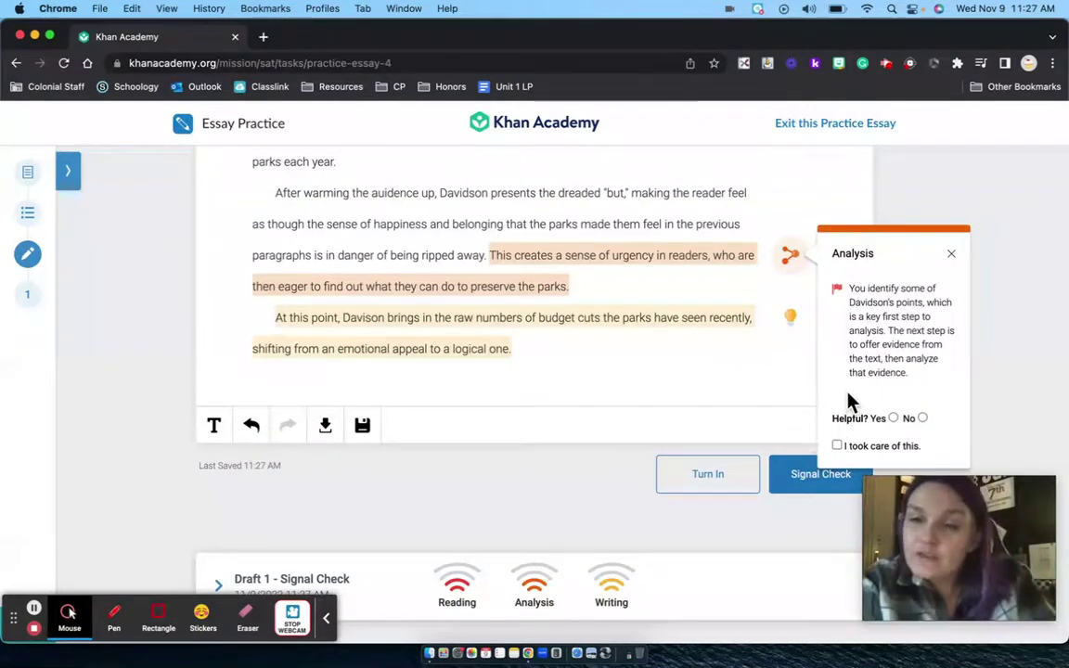
pyautogui.click(837, 445)
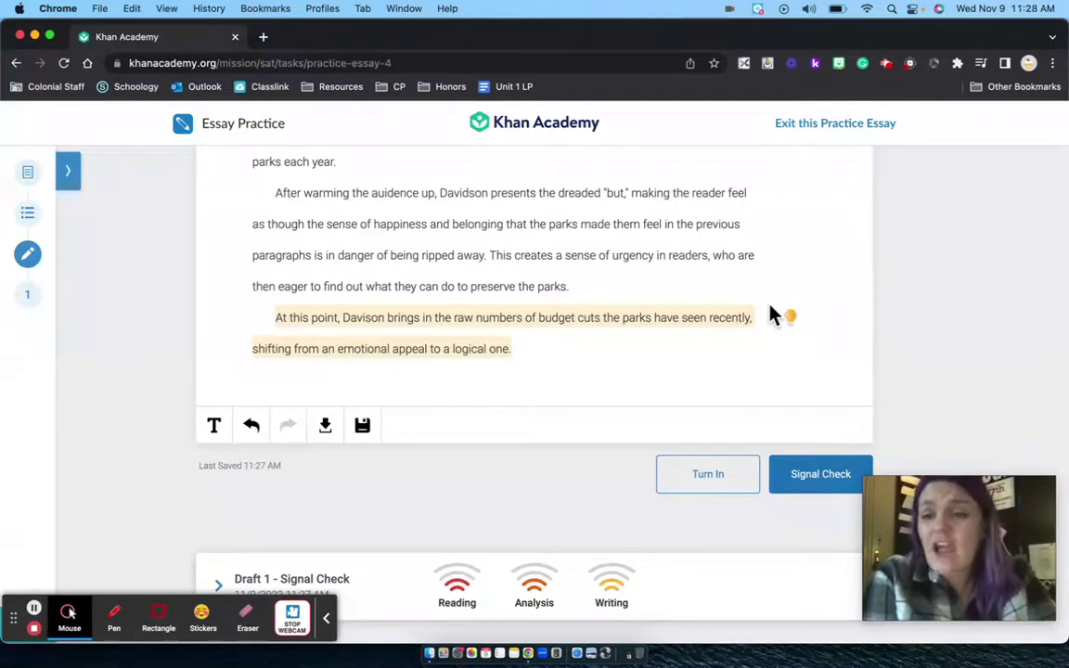
# Step: Turn in the essay as finished work
pyautogui.scroll(1, 733, 380)
pyautogui.scroll(3, 733, 381)
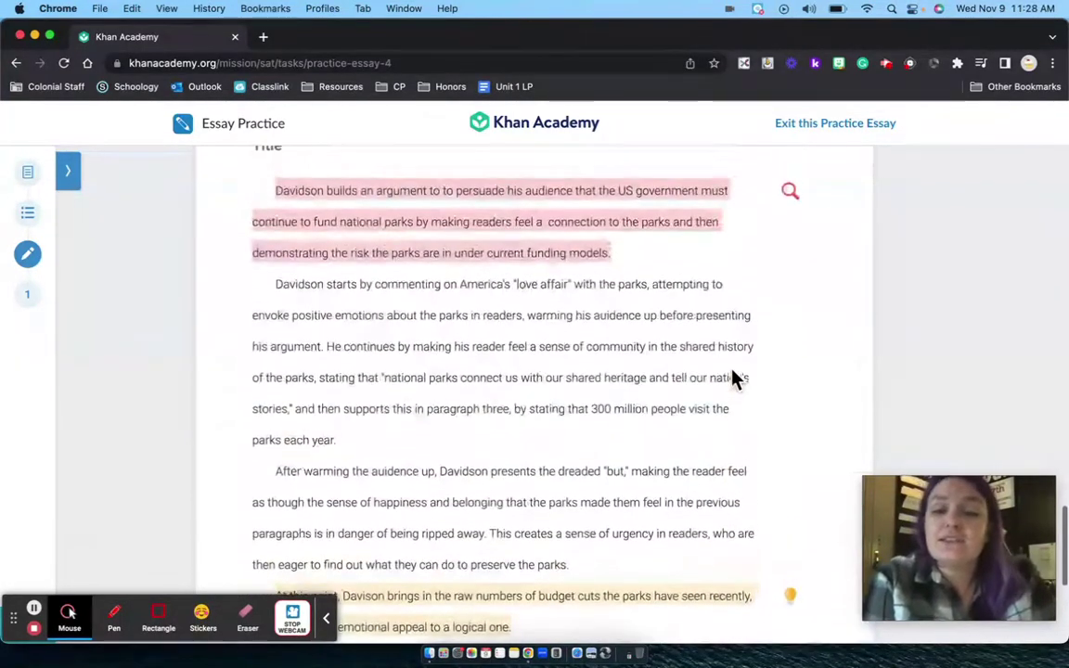
pyautogui.scroll(-1, 824, 274)
pyautogui.scroll(-3, 824, 273)
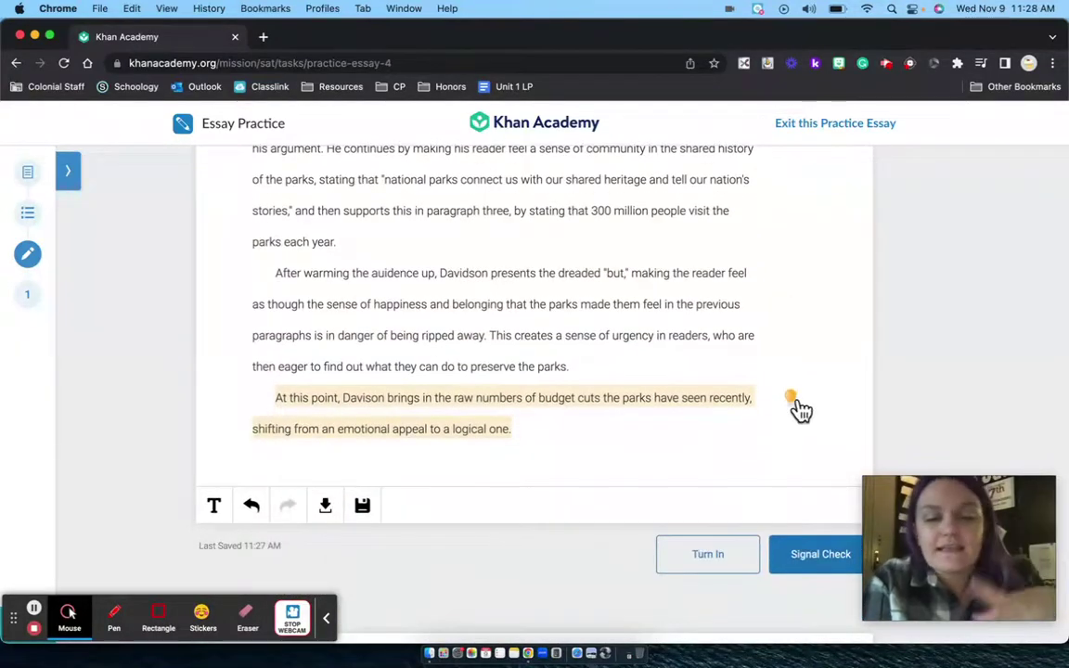
pyautogui.click(730, 565)
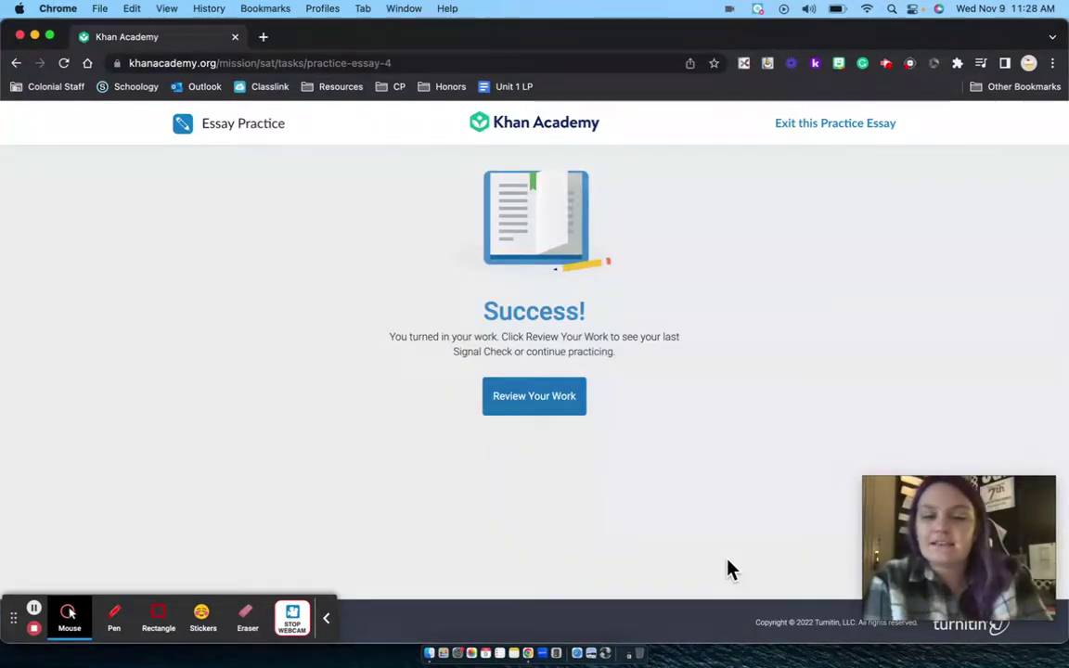
# Step: Review the turned-in essay, scrolling through its signal results and draft history
pyautogui.click(539, 393)
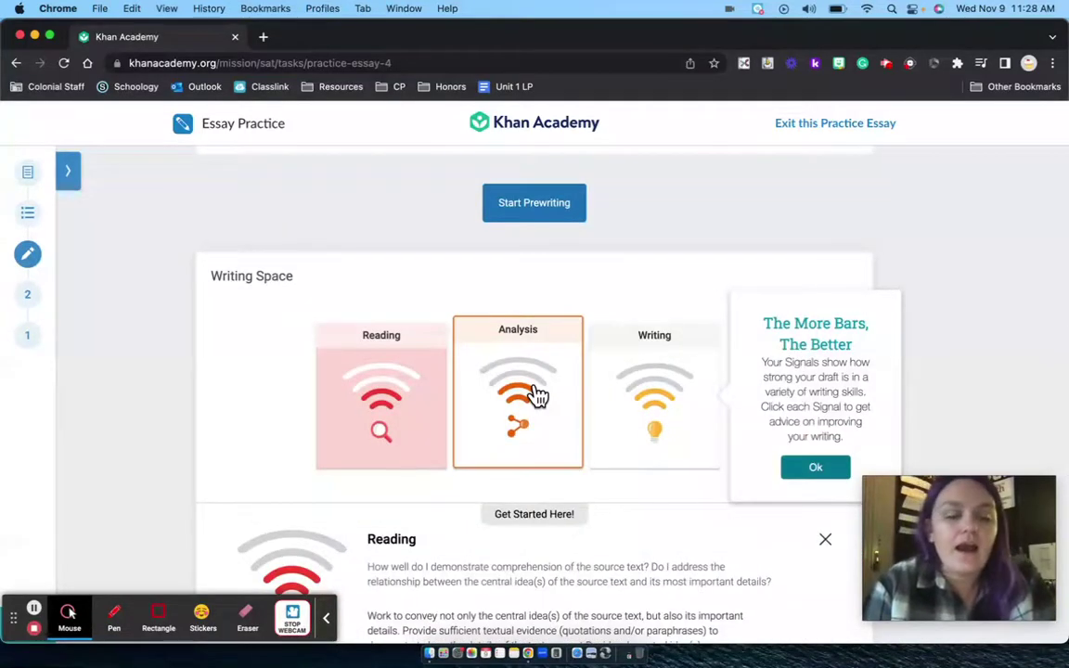
pyautogui.scroll(-5, 721, 480)
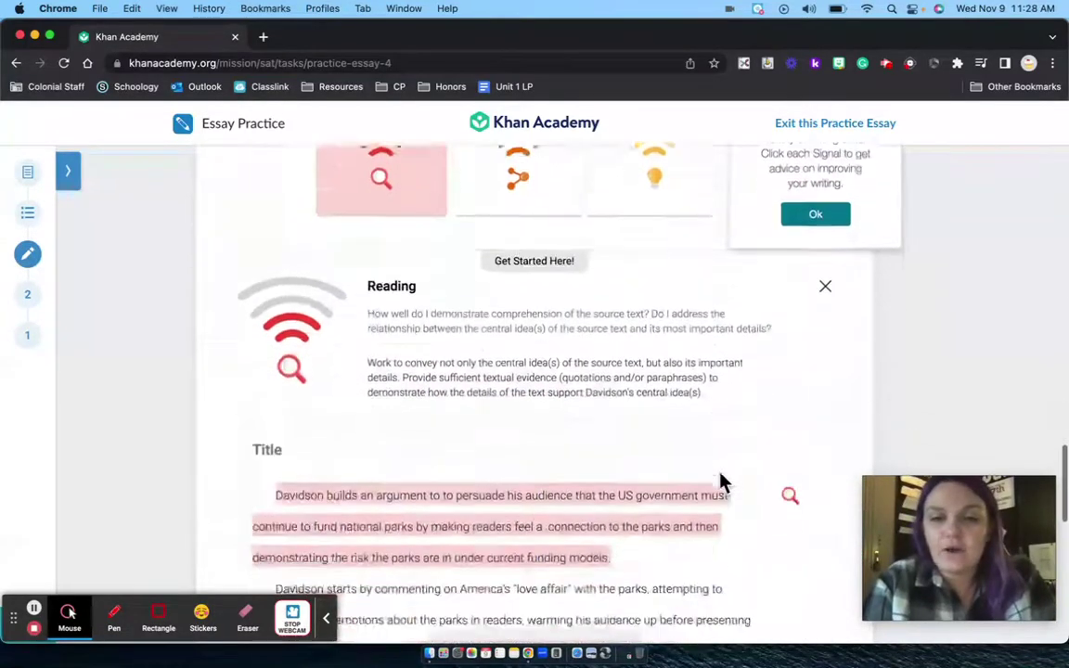
pyautogui.scroll(-4, 730, 448)
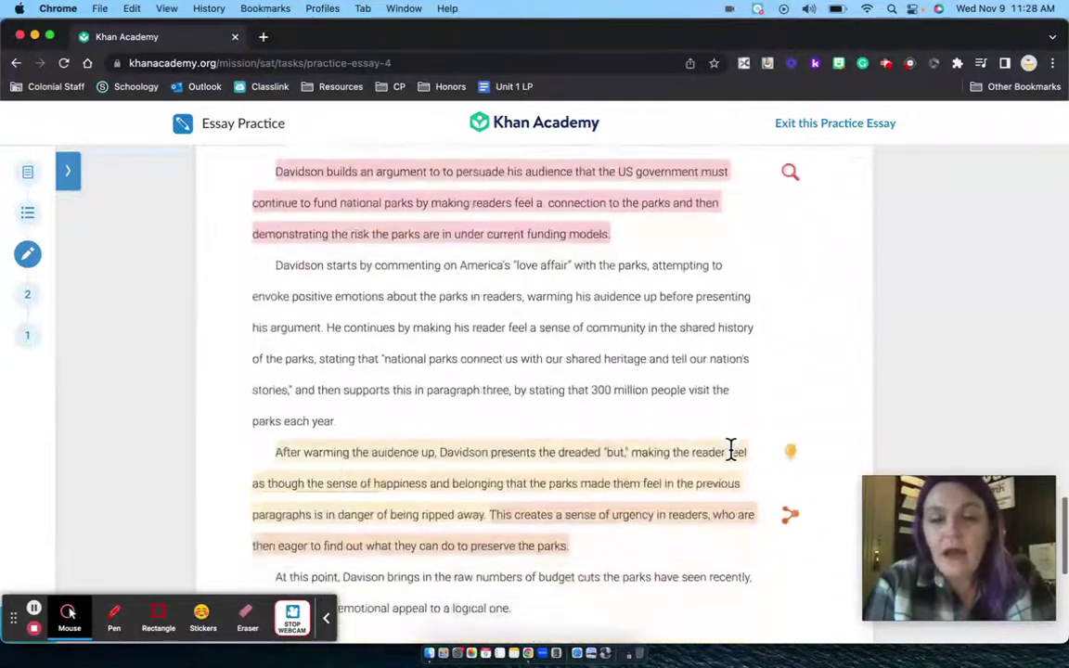
pyautogui.scroll(-3, 693, 475)
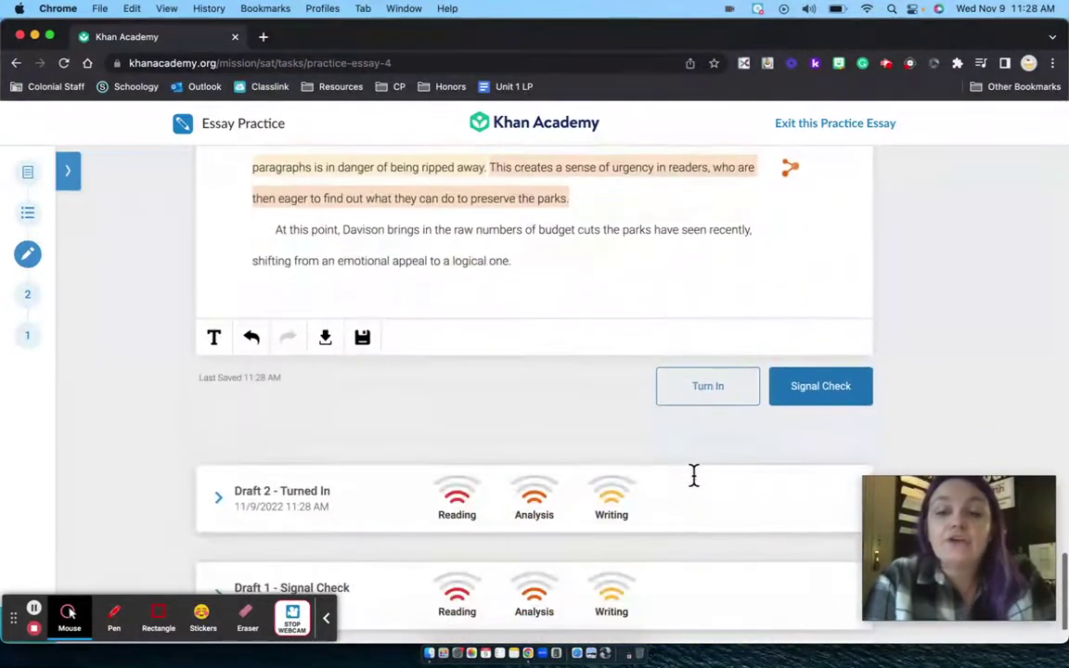
pyautogui.scroll(10, 694, 475)
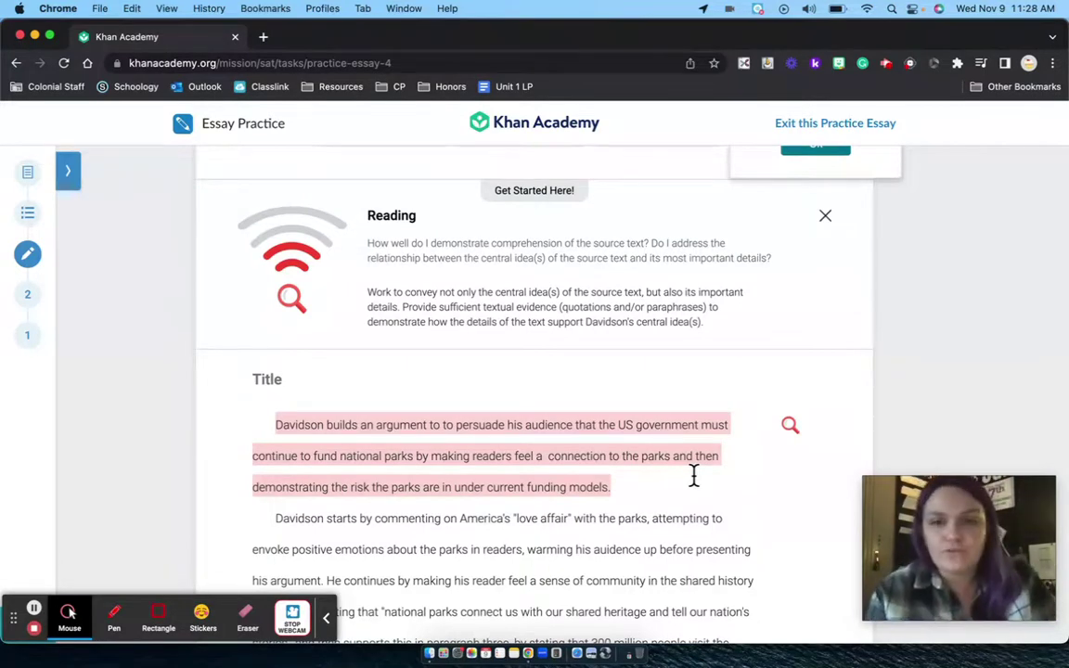
# Step: Close 'The More Bars, The Better' tip to view the Reading, Analysis and Writing signal strengths
pyautogui.scroll(5, 549, 192)
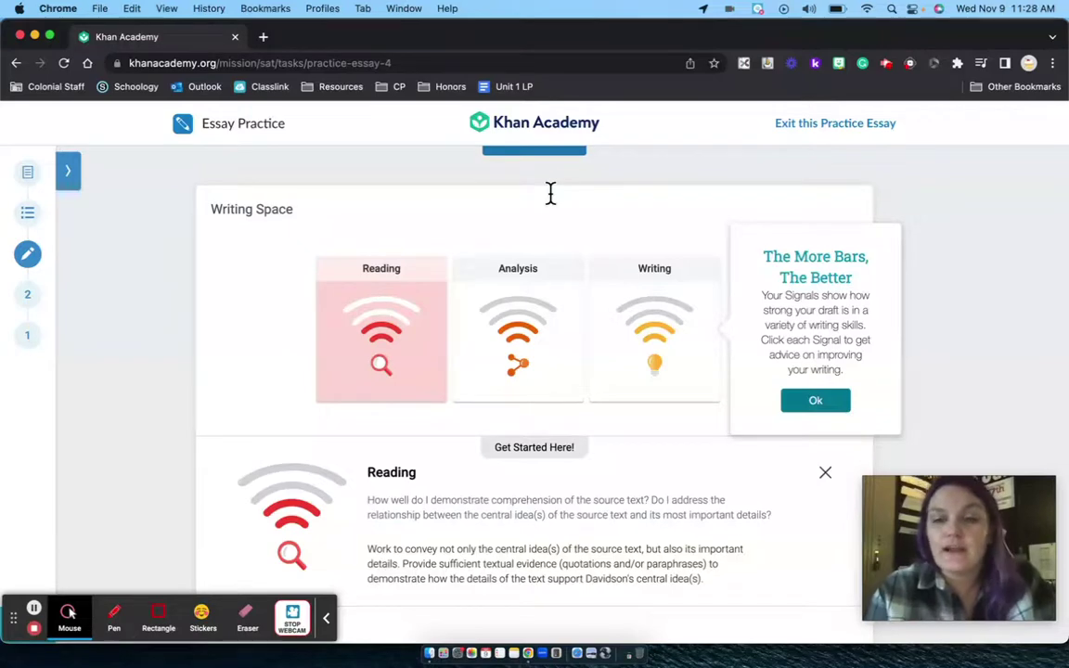
pyautogui.scroll(-2, 543, 329)
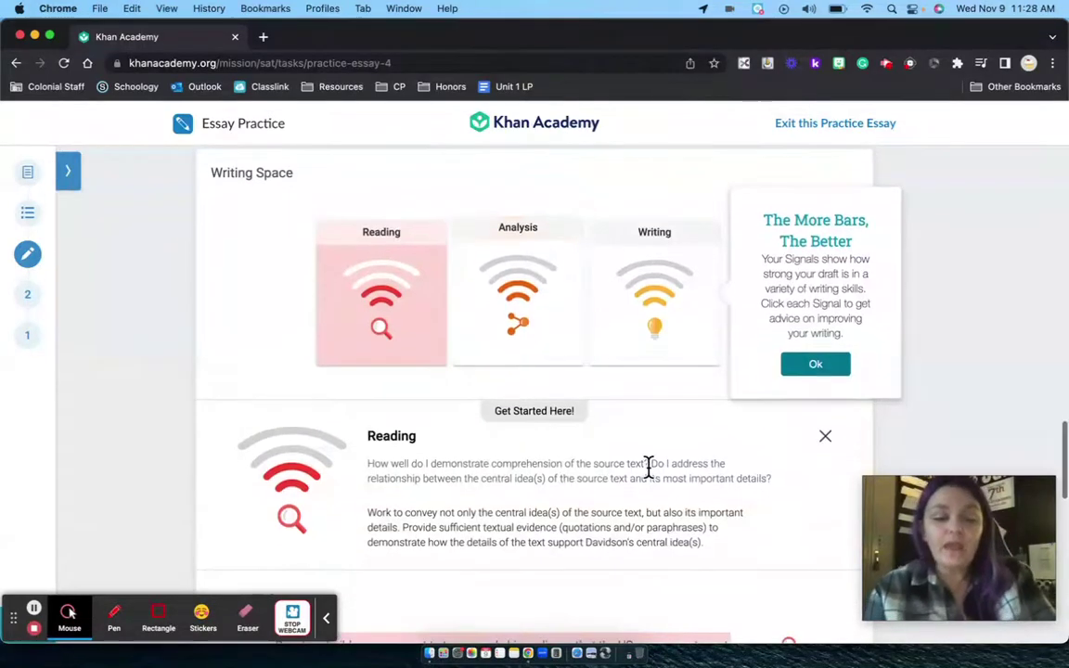
pyautogui.scroll(3, 661, 392)
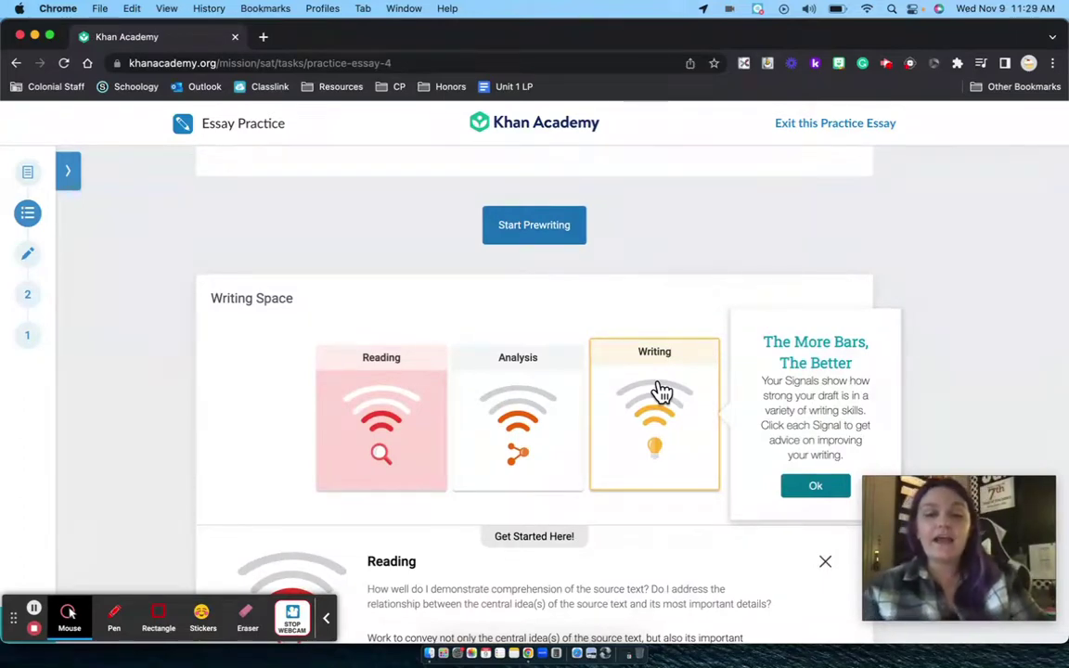
pyautogui.click(796, 490)
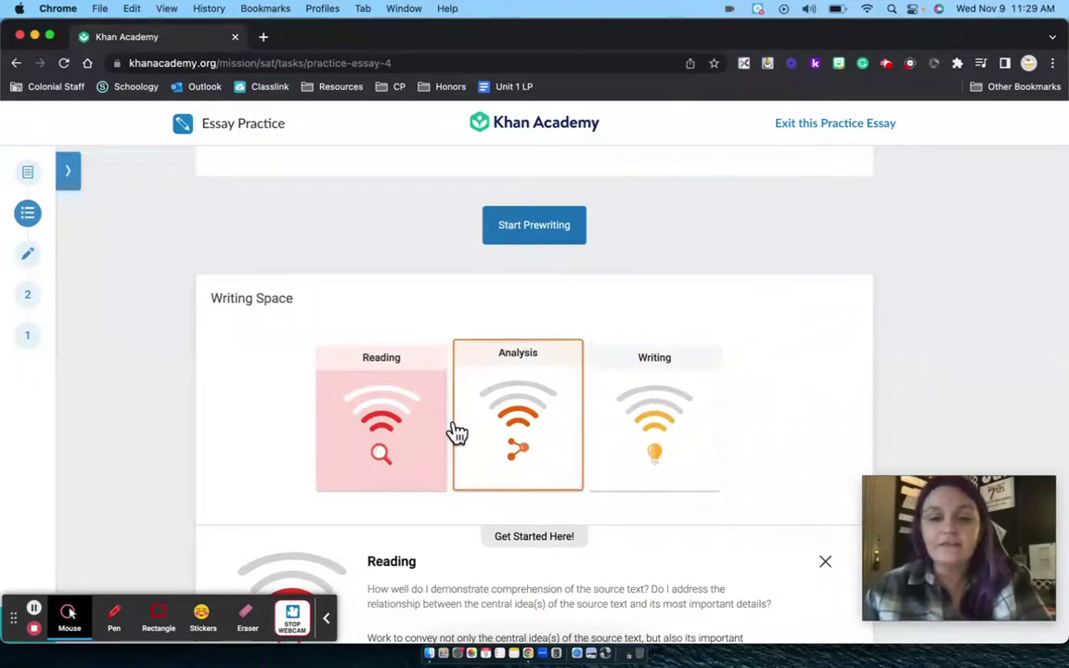
pyautogui.scroll(-3, 454, 431)
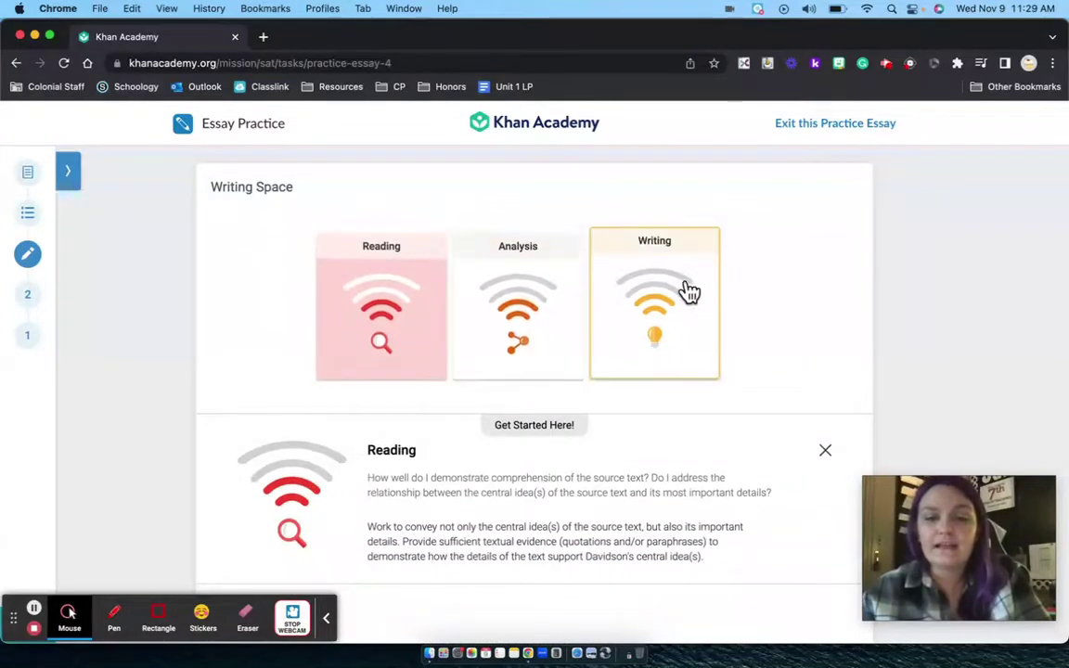